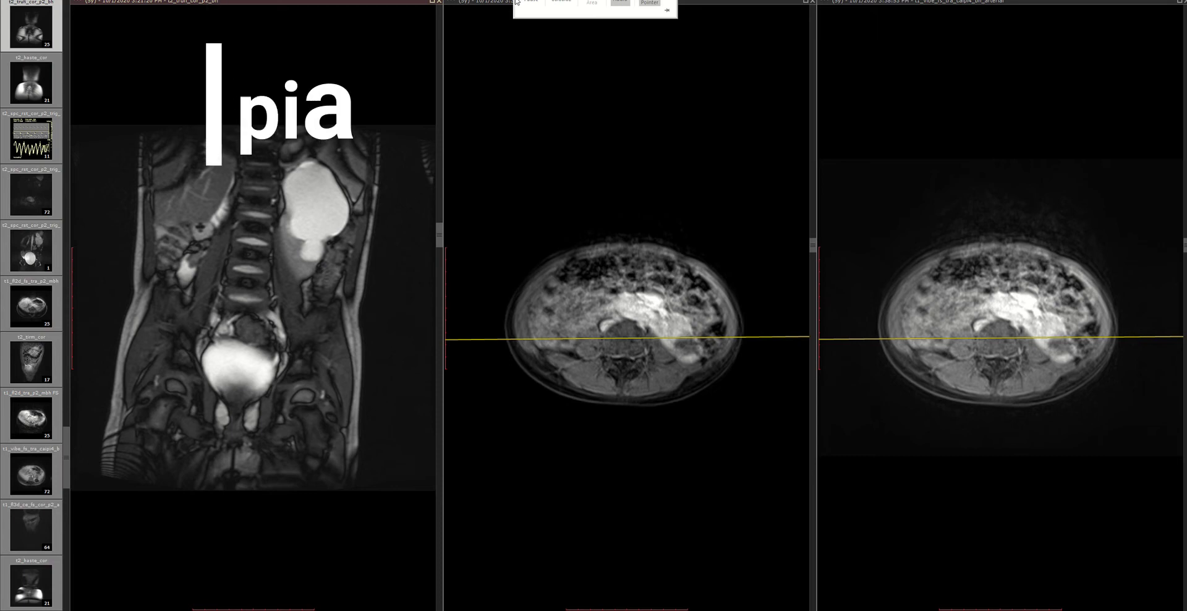
Page the coronal series back and forth, ending on a posterior slice through the spine and pelvis.
left_click(469, 272)
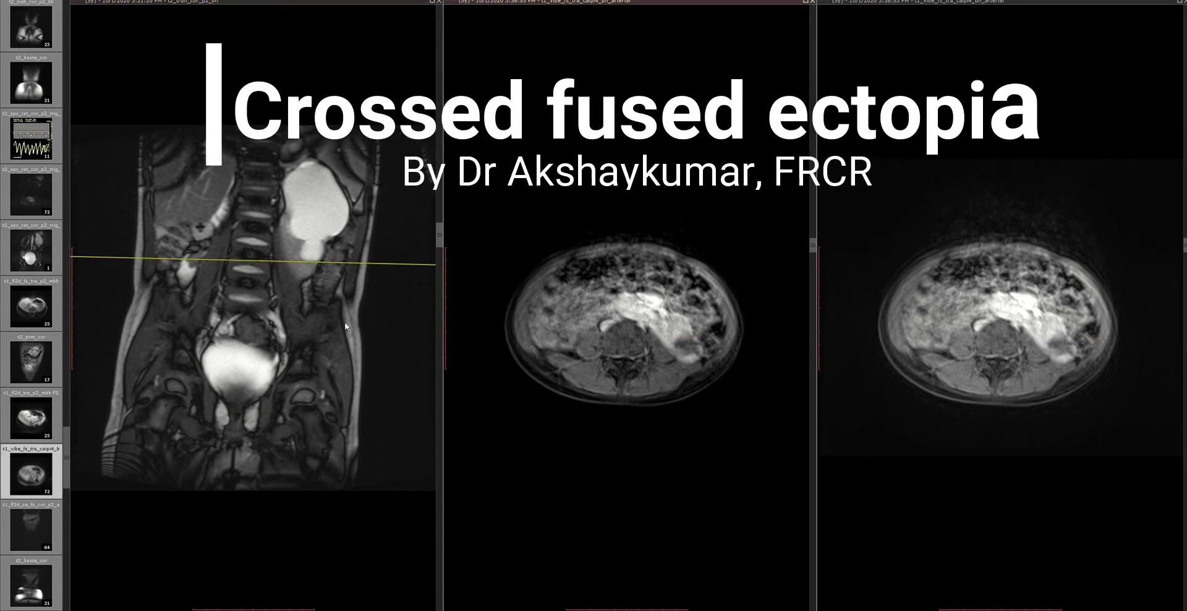
left_click(287, 318)
scroll(287, 319, "down", 3)
scroll(287, 319, "up", 4)
scroll(287, 318, "down", 8)
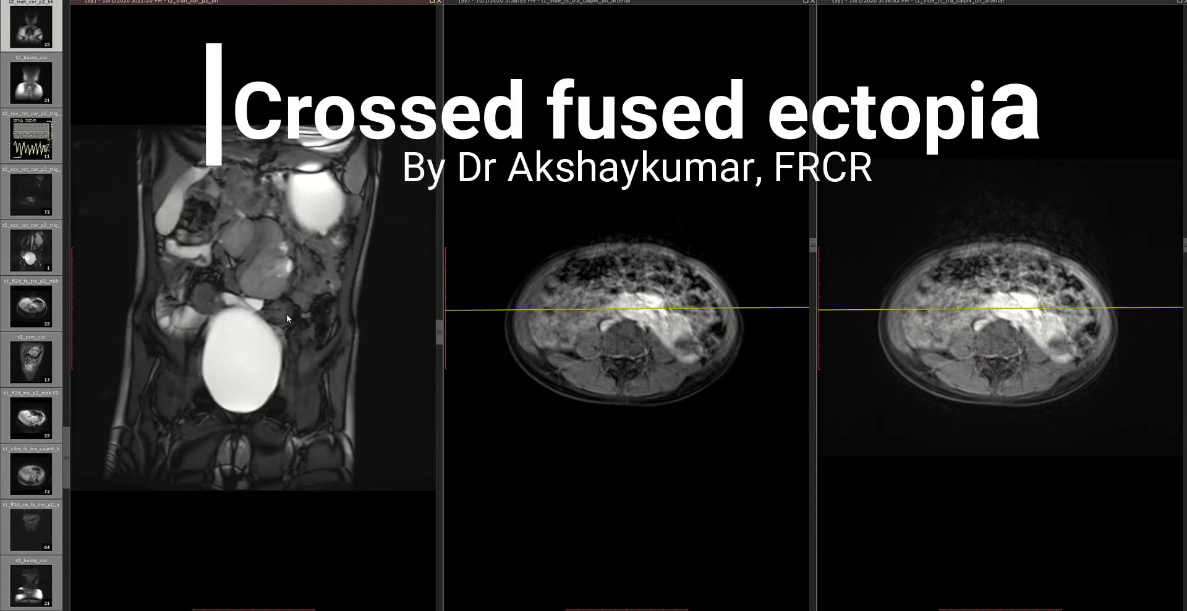
scroll(287, 319, "up", 2)
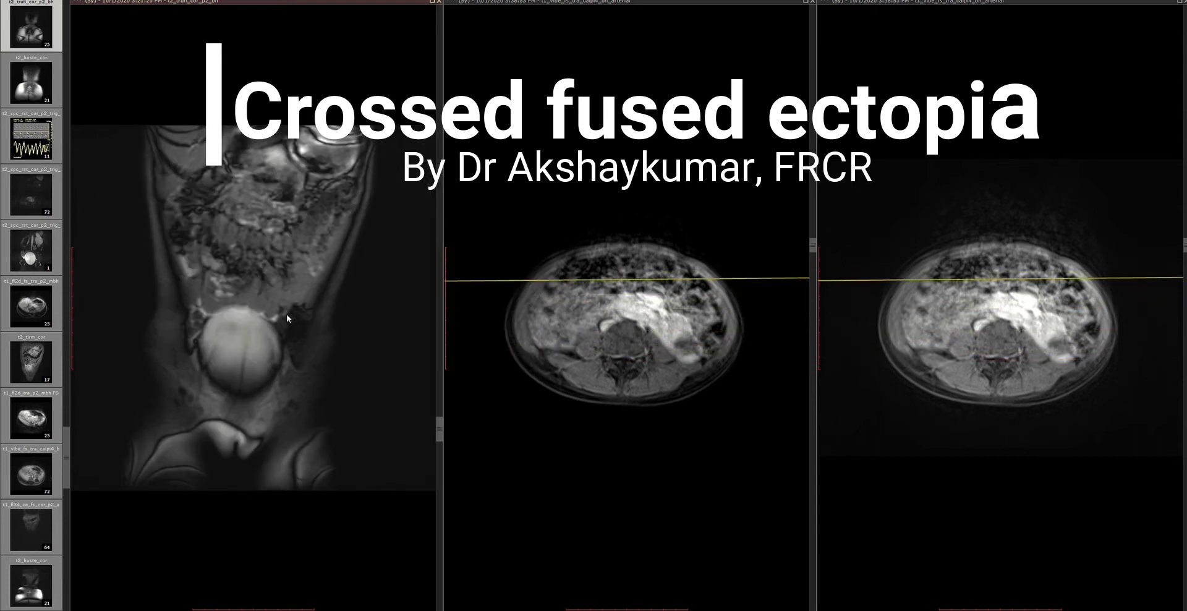
scroll(287, 319, "up", 3)
scroll(287, 318, "down", 2)
scroll(287, 319, "up", 3)
scroll(287, 317, "down", 4)
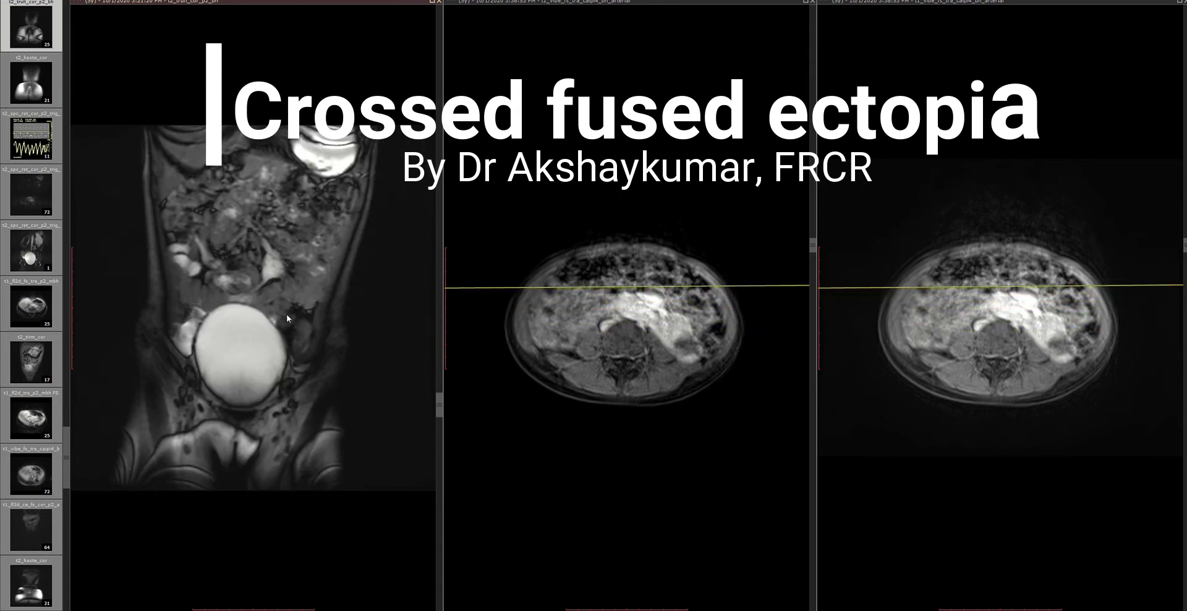
scroll(287, 319, "up", 15)
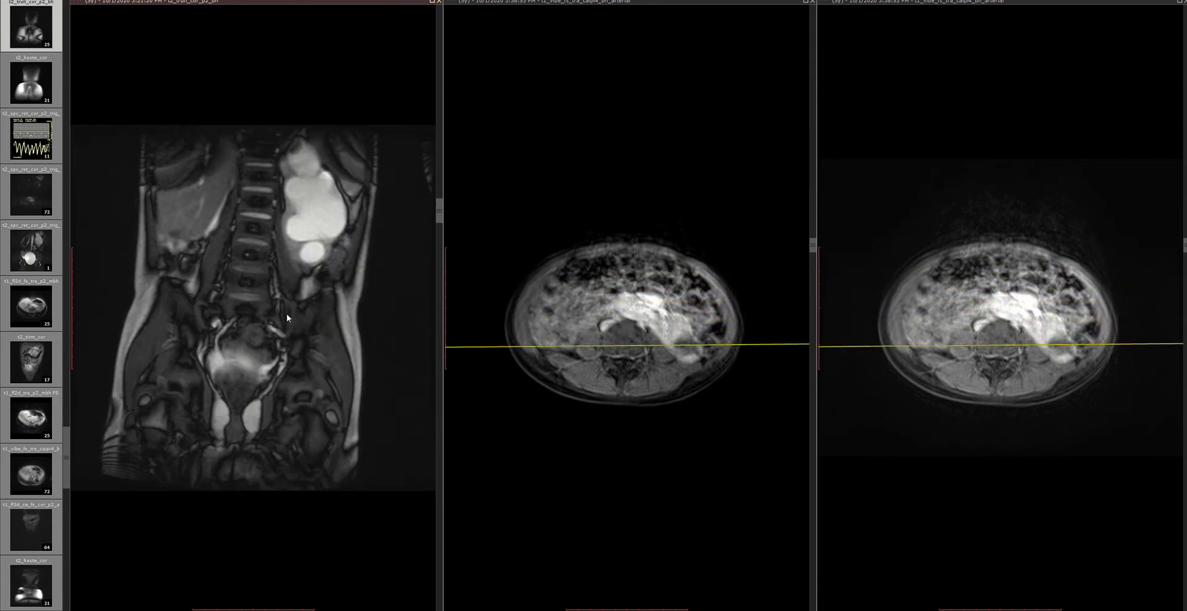
Page through the coronal slices around the bladder level.
scroll(287, 317, "down", 7)
scroll(287, 318, "up", 2)
scroll(340, 139, "up", 4)
scroll(319, 160, "down", 3)
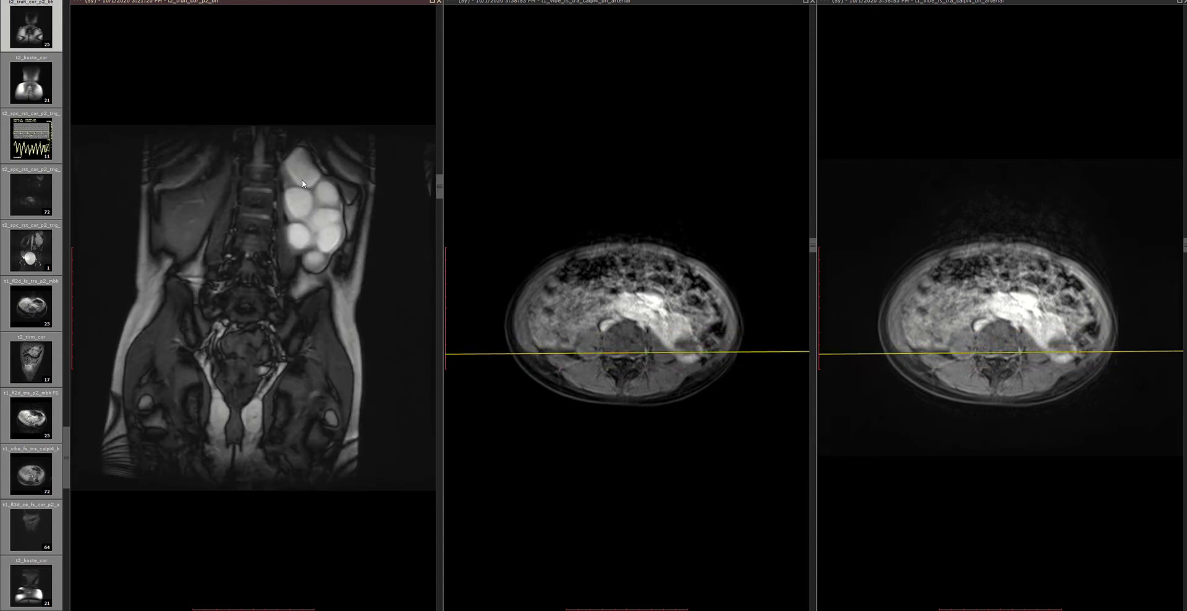
scroll(302, 188, "up", 2)
scroll(303, 199, "down", 5)
scroll(304, 199, "up", 6)
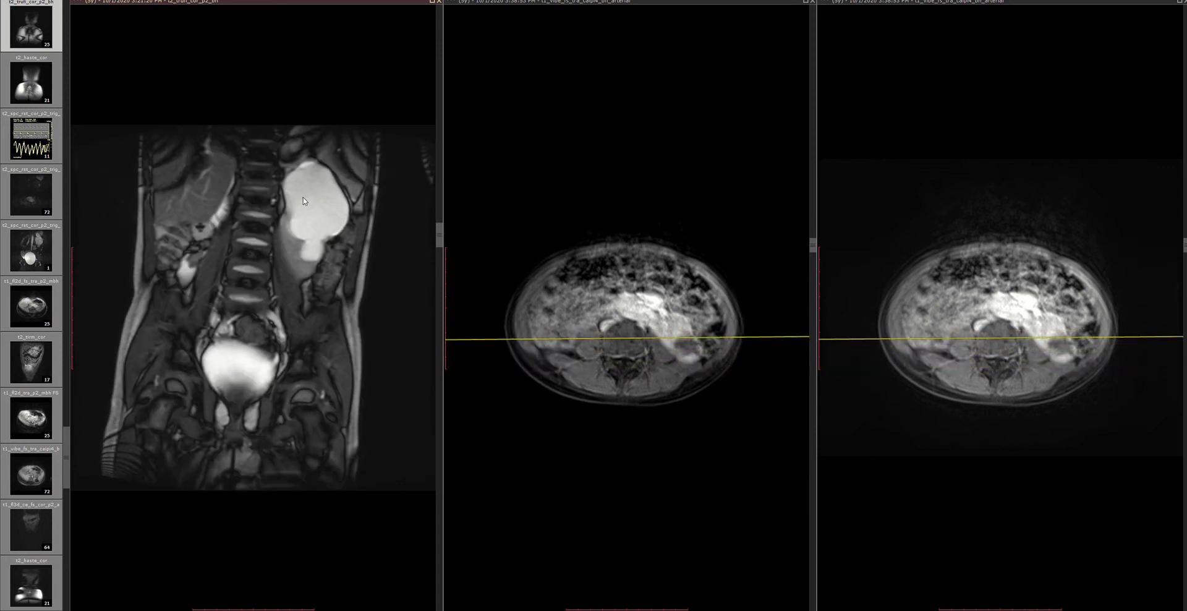
scroll(303, 195, "down", 7)
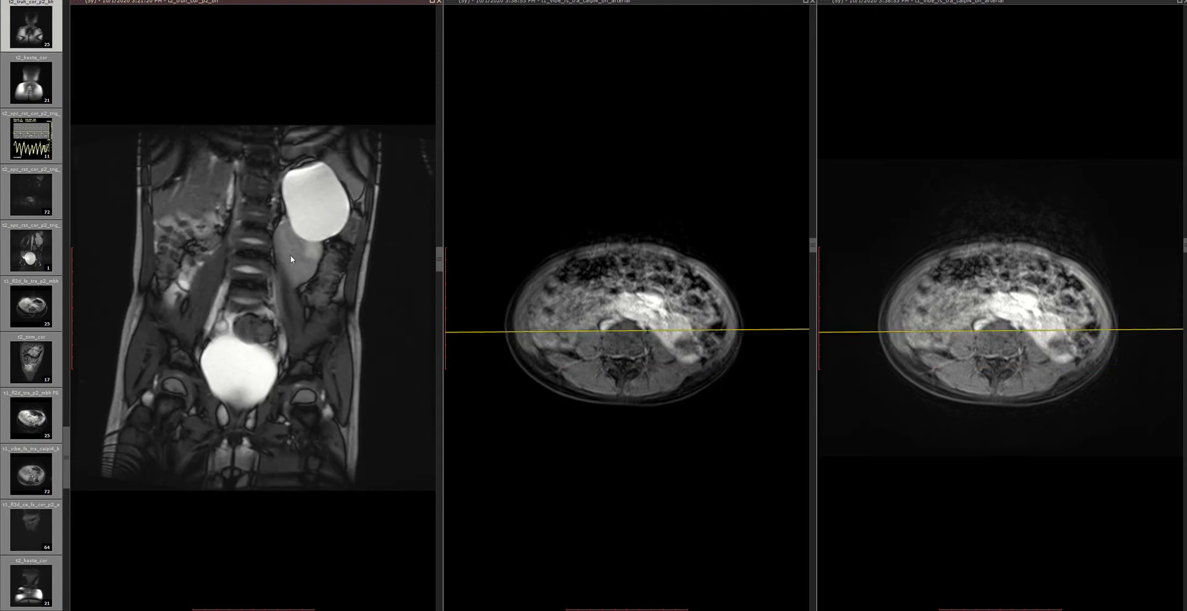
Settle the coronal view on bowel loops above the bladder and return the series list to the first series.
scroll(286, 248, "down", 6)
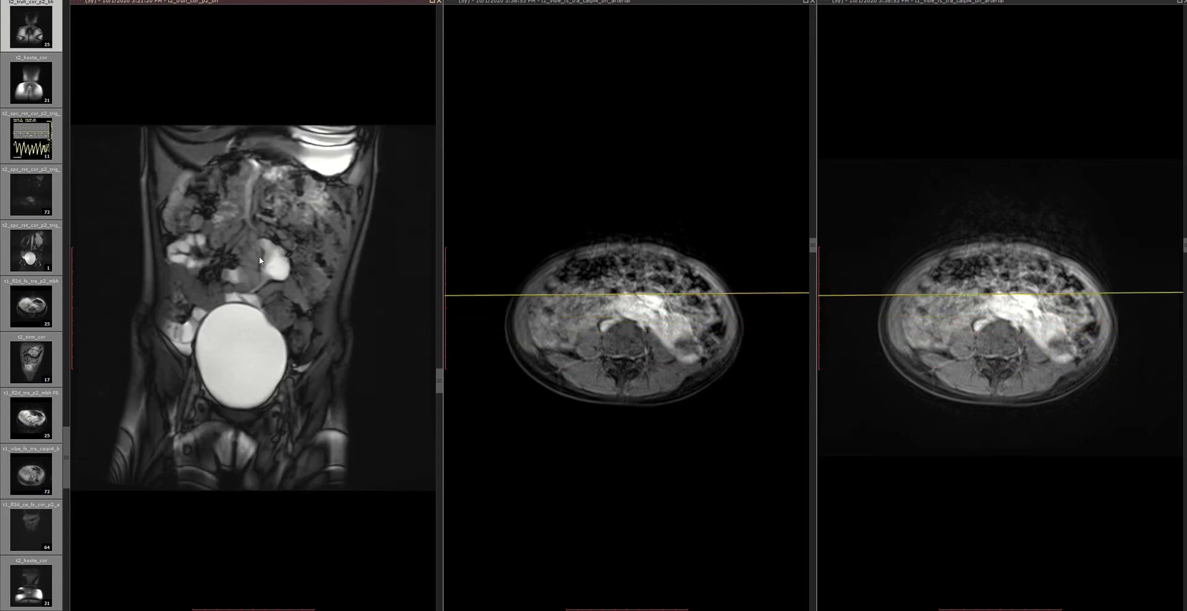
scroll(269, 263, "up", 3)
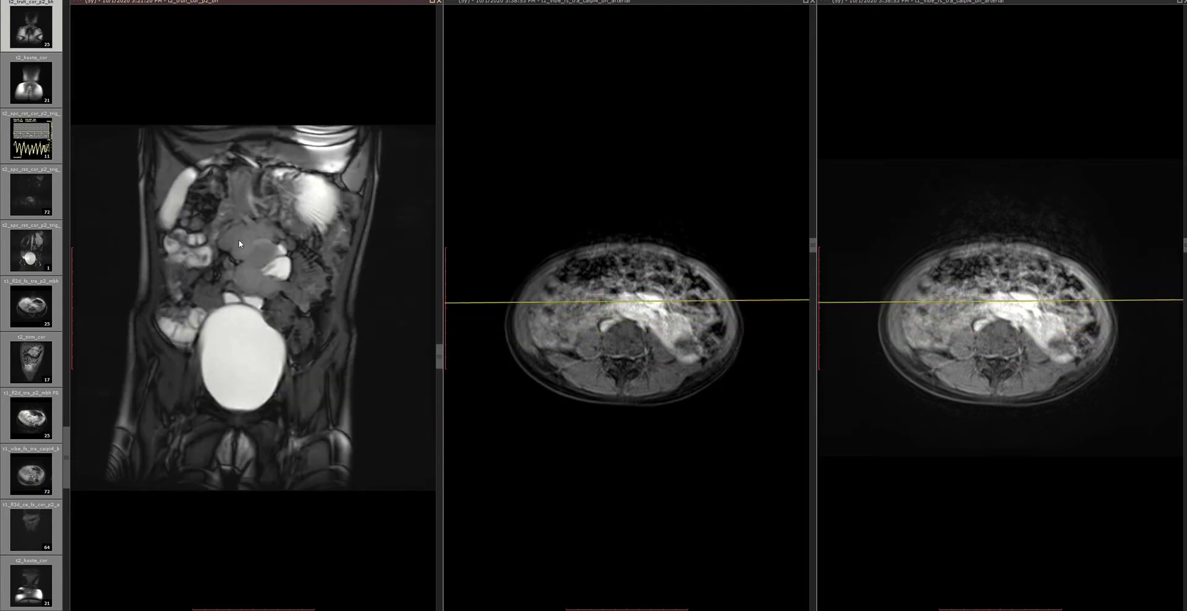
scroll(240, 243, "up", 4)
scroll(235, 251, "down", 6)
scroll(227, 263, "up", 2)
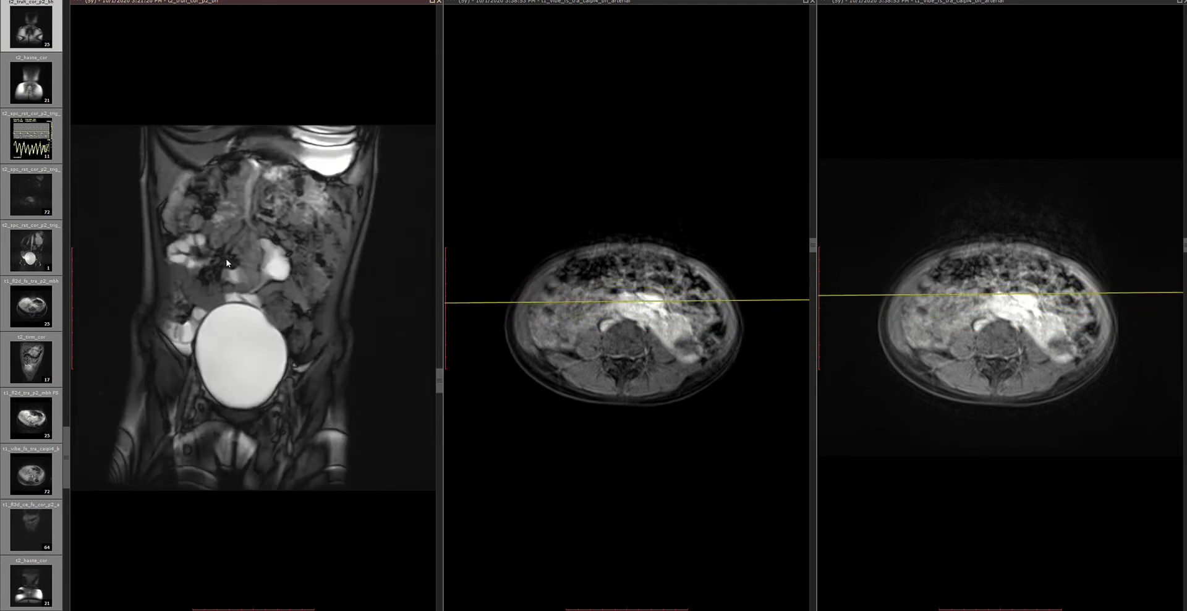
scroll(229, 256, "up", 5)
scroll(235, 237, "down", 4)
left_click(459, 324)
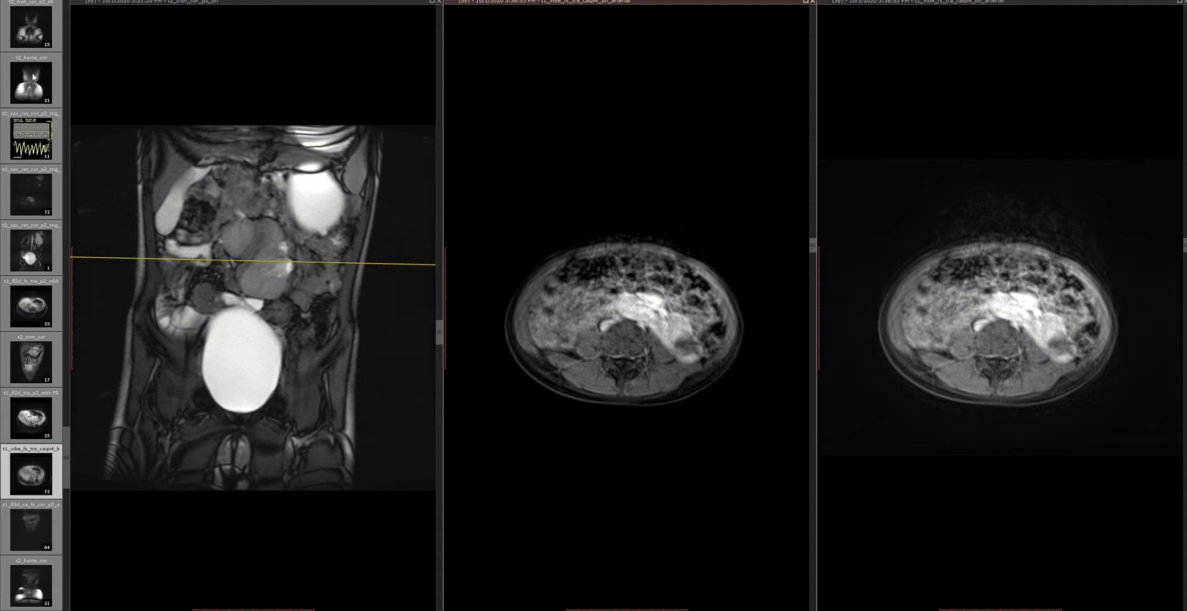
scroll(34, 77, "up", 6)
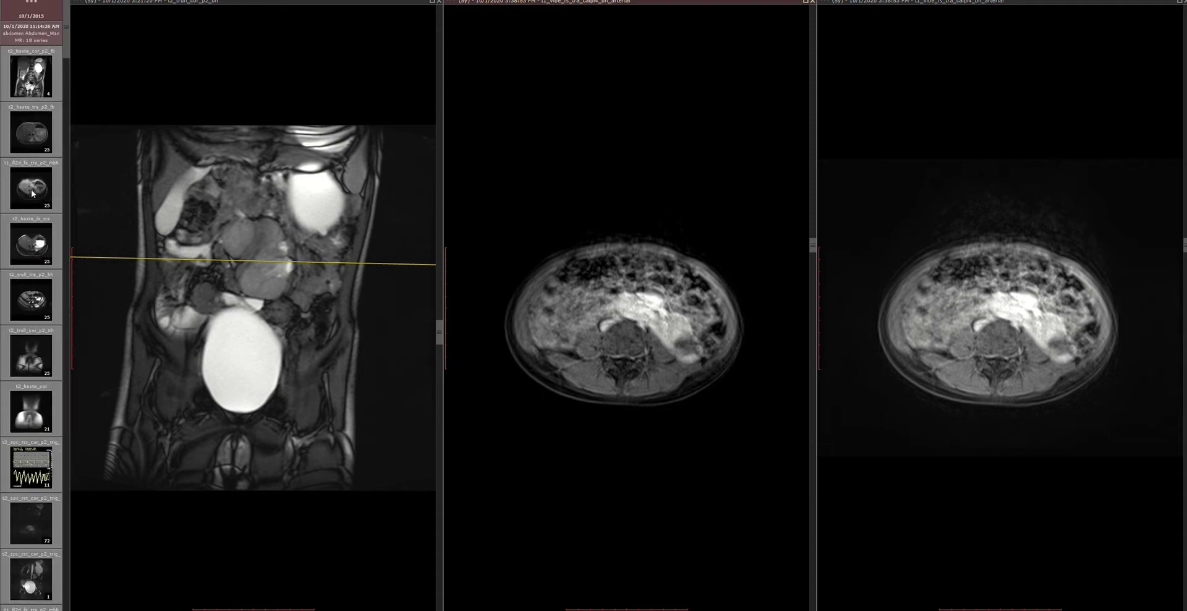
Load t1_fl2d_fs_tra, then t2_haste_tra_p2_fb, into the middle viewport and page the linked axials.
left_click_drag(30, 194, 516, 312)
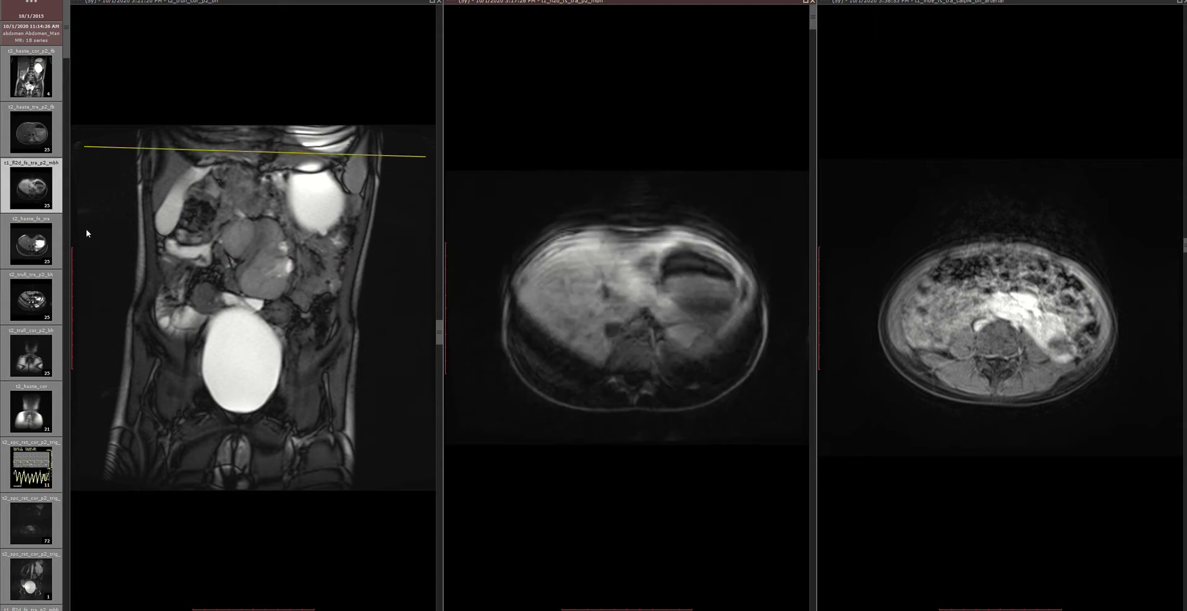
left_click_drag(19, 121, 642, 366)
scroll(642, 371, "down", 5)
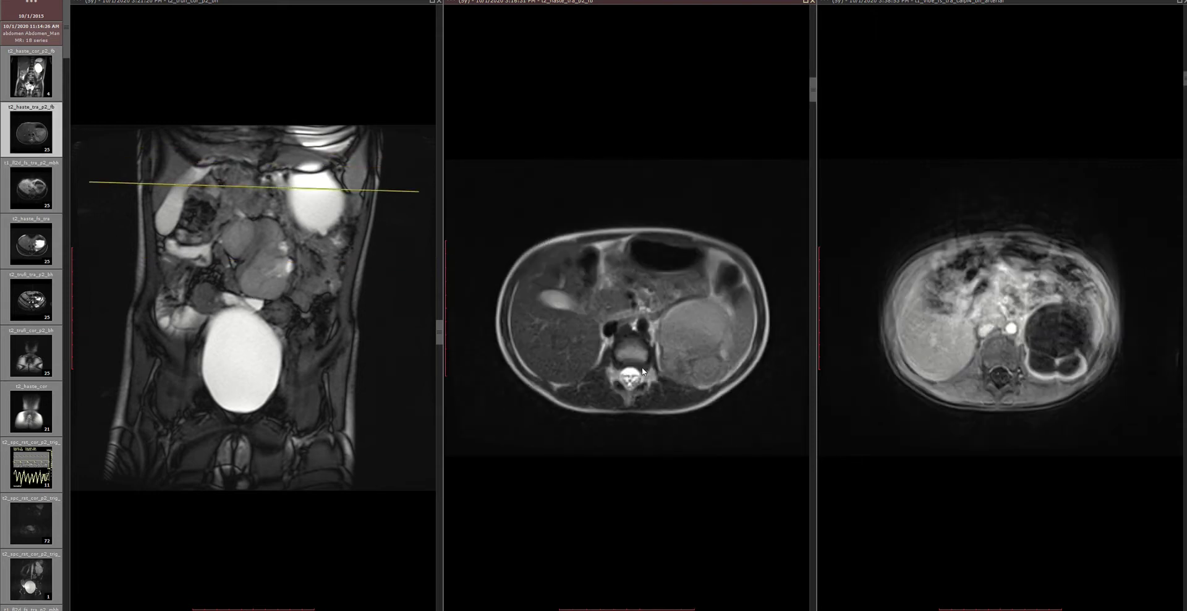
scroll(641, 375, "down", 4)
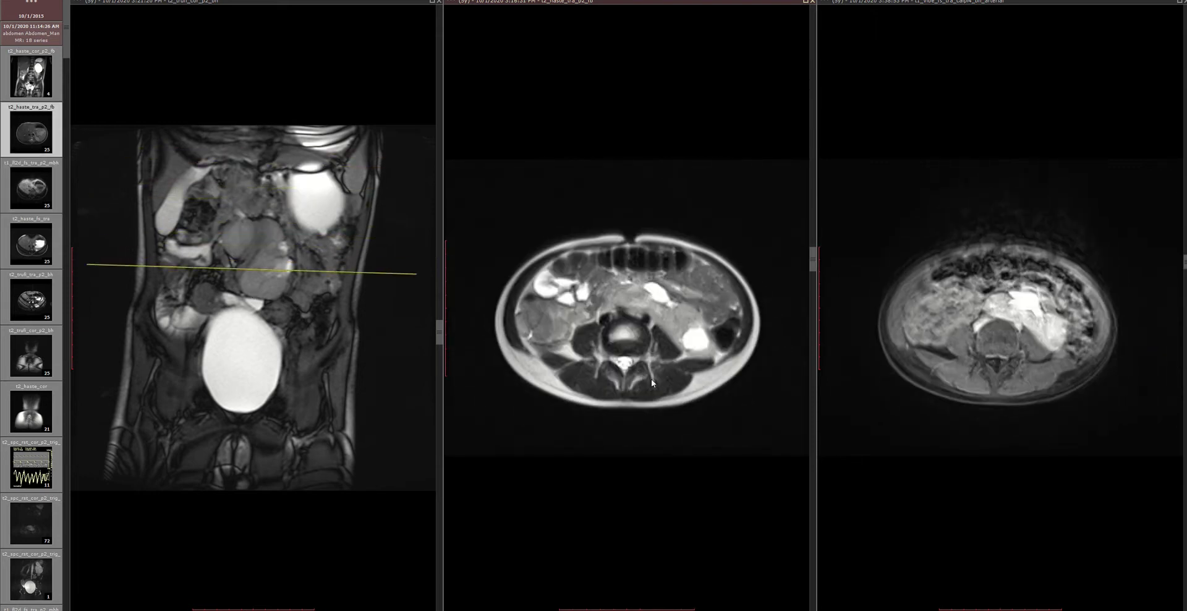
scroll(651, 378, "up", 2)
scroll(702, 371, "up", 4)
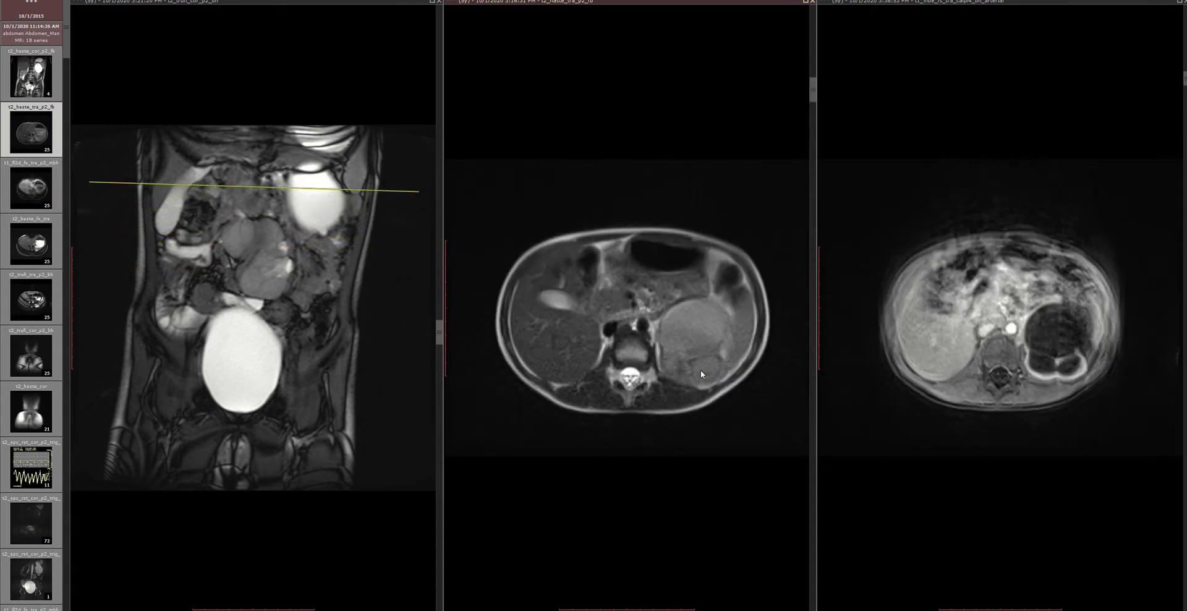
scroll(701, 371, "up", 3)
scroll(701, 373, "down", 3)
scroll(701, 373, "down", 5)
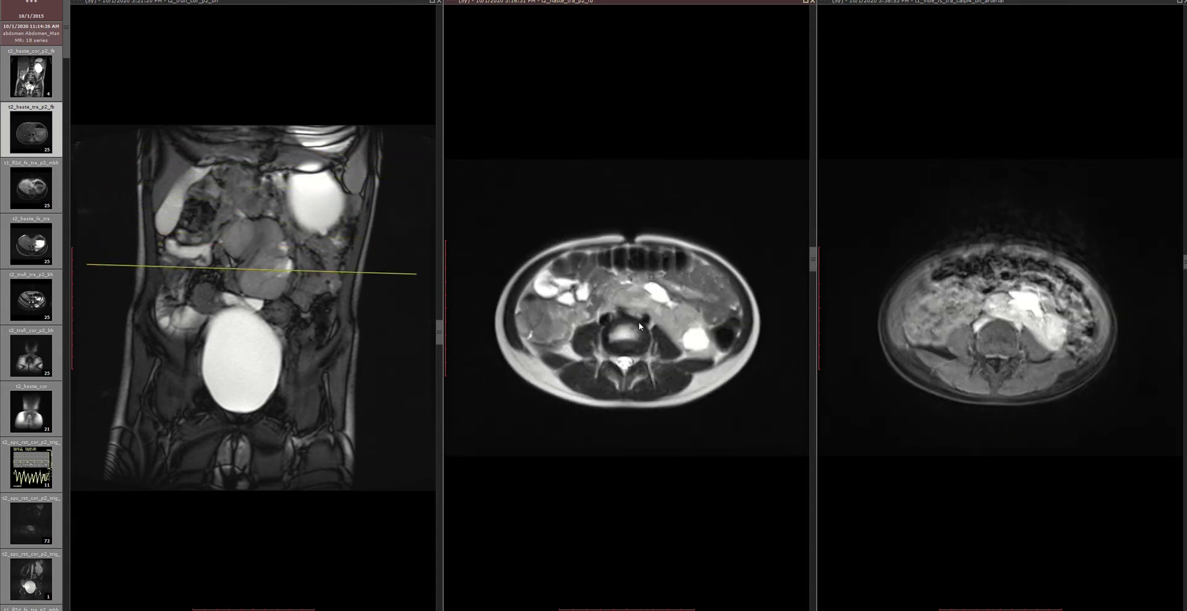
Scroll the linked axial views down to a pelvic slice through the bladder.
scroll(679, 332, "down", 3)
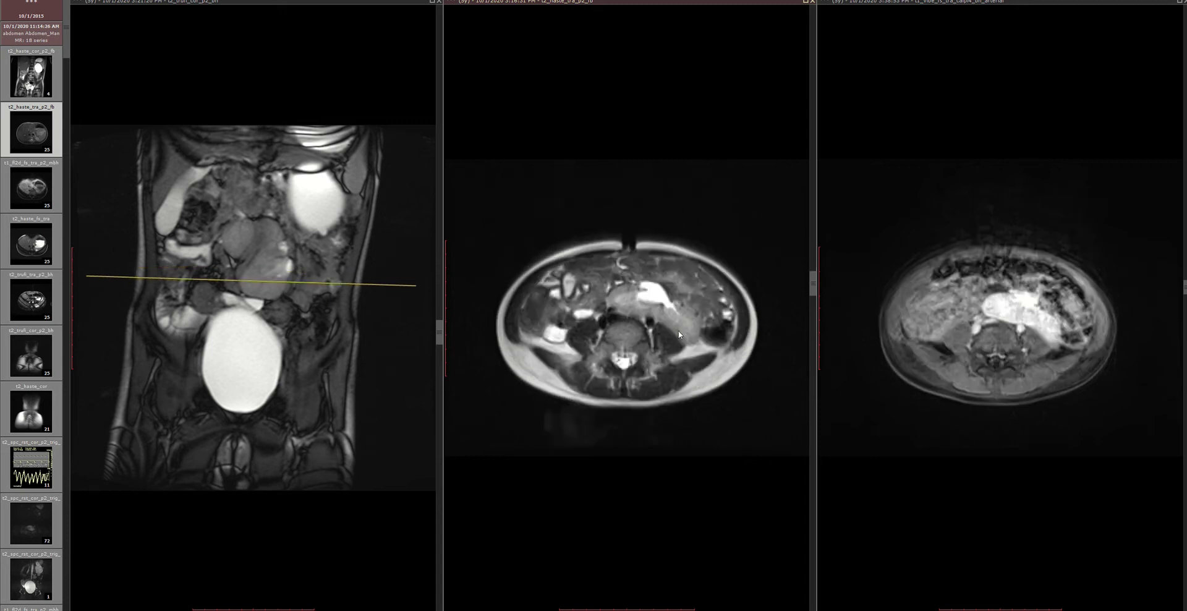
scroll(679, 352, "up", 1)
scroll(679, 360, "up", 4)
scroll(679, 361, "down", 5)
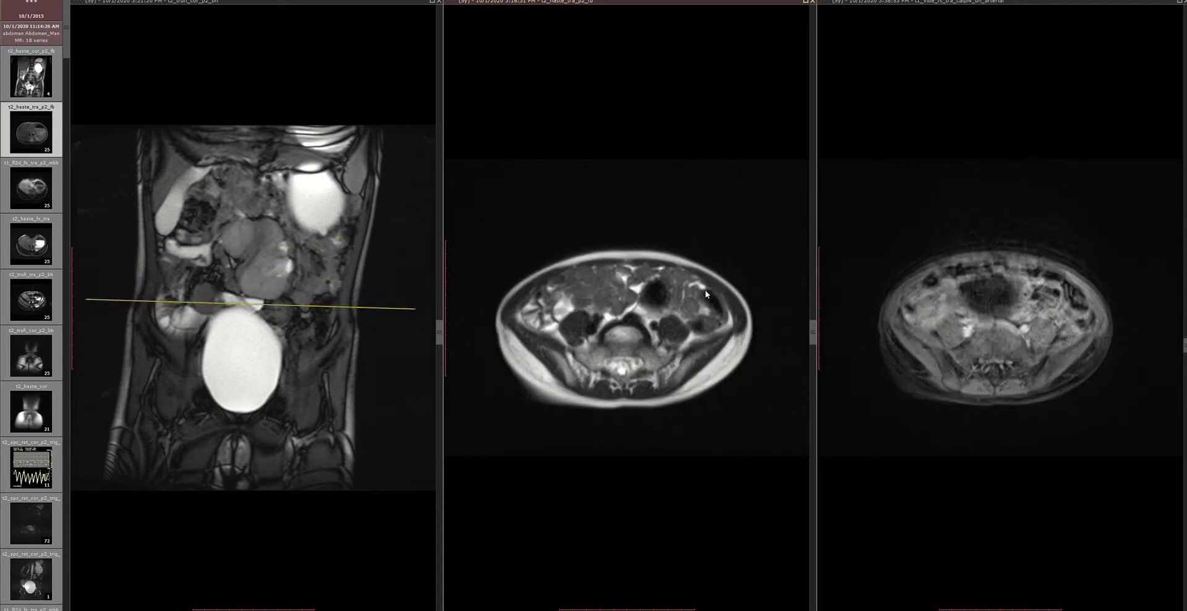
scroll(715, 386, "up", 6)
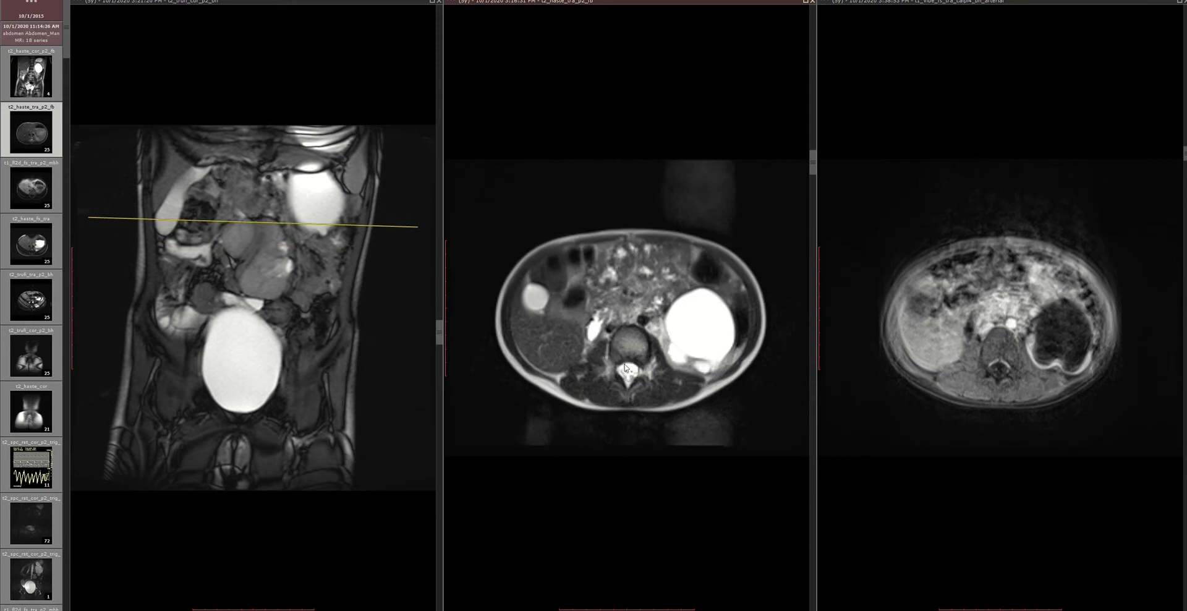
scroll(625, 368, "down", 3)
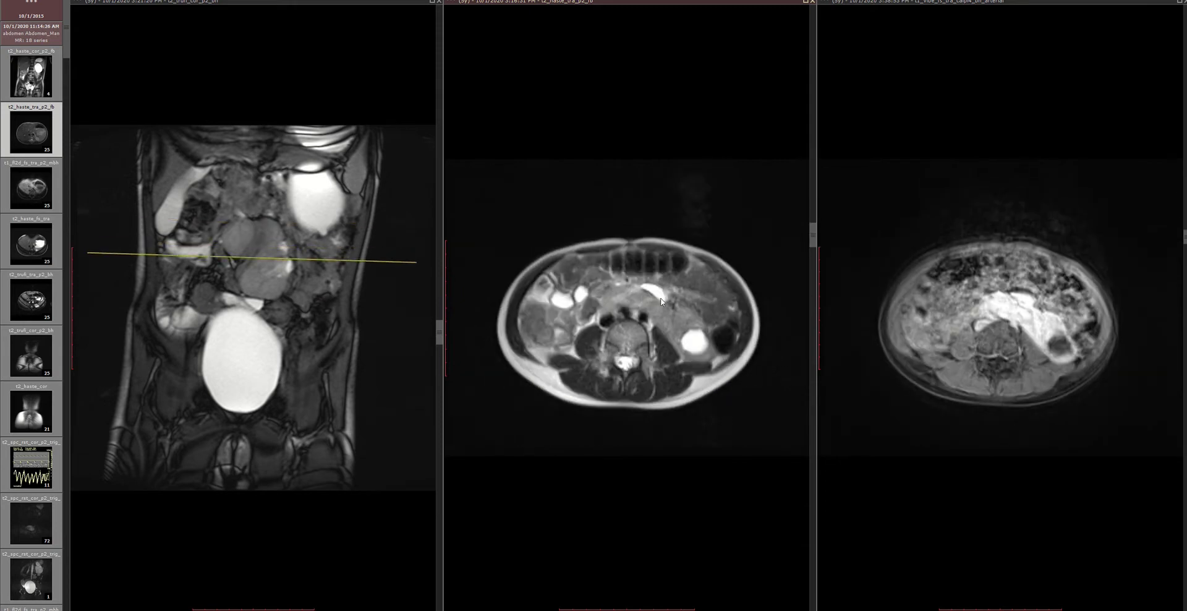
scroll(661, 302, "up", 3)
scroll(661, 302, "down", 3)
scroll(661, 303, "up", 3)
scroll(661, 303, "down", 5)
scroll(654, 306, "down", 6)
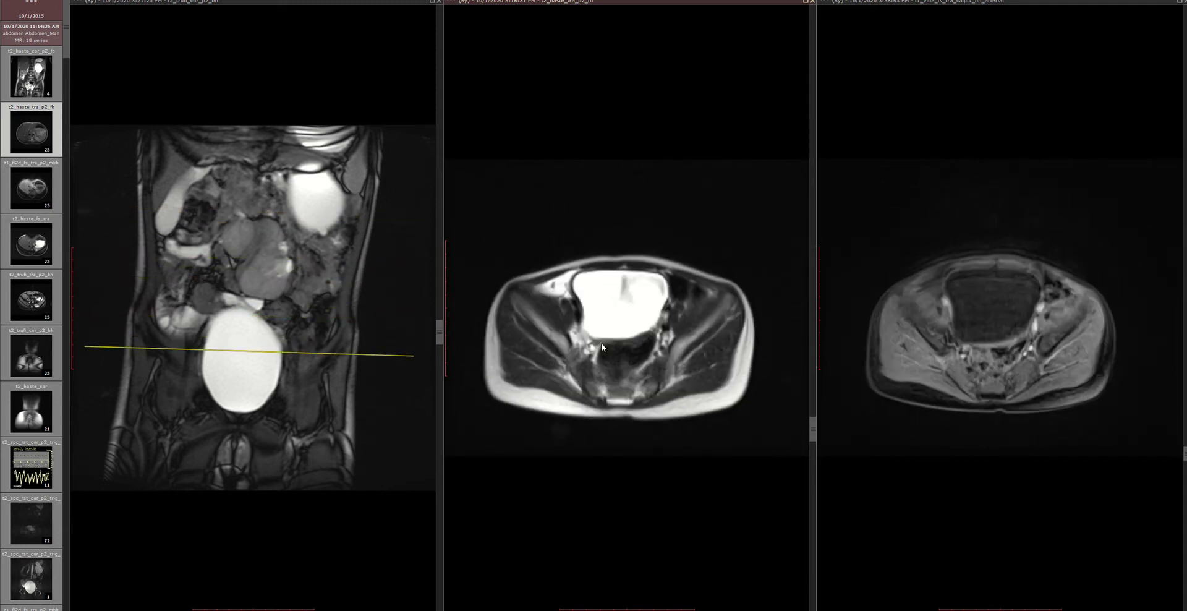
scroll(595, 342, "down", 1)
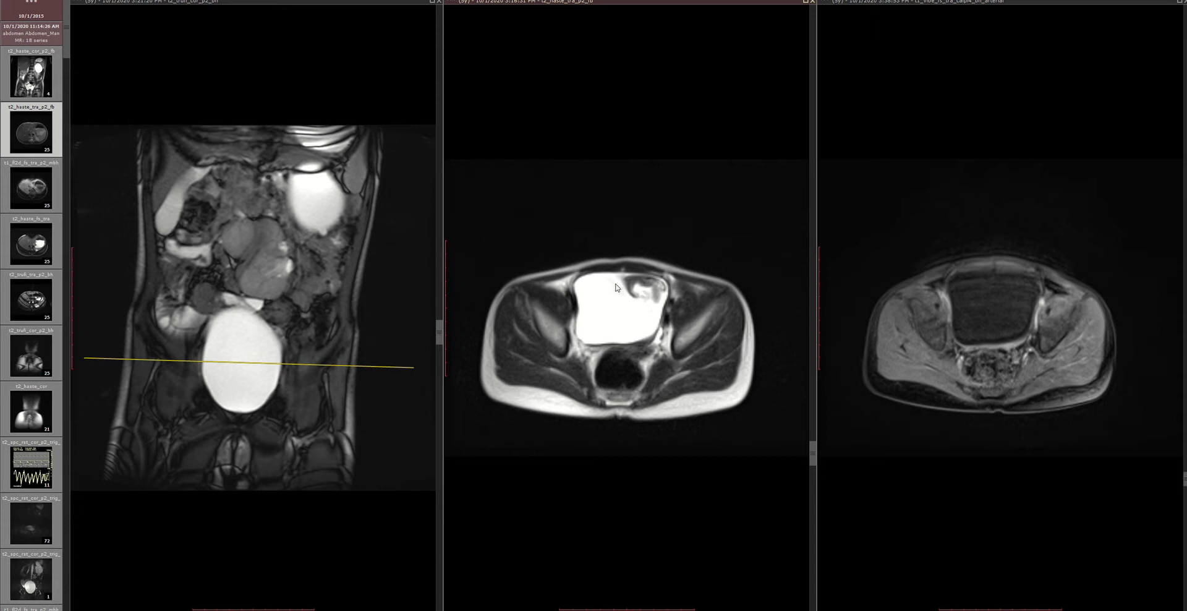
Page the linked axials toward the pelvis and back up to a mid-abdominal slice above the bladder.
scroll(641, 356, "up", 3)
scroll(643, 357, "down", 5)
scroll(645, 357, "up", 2)
scroll(645, 357, "up", 13)
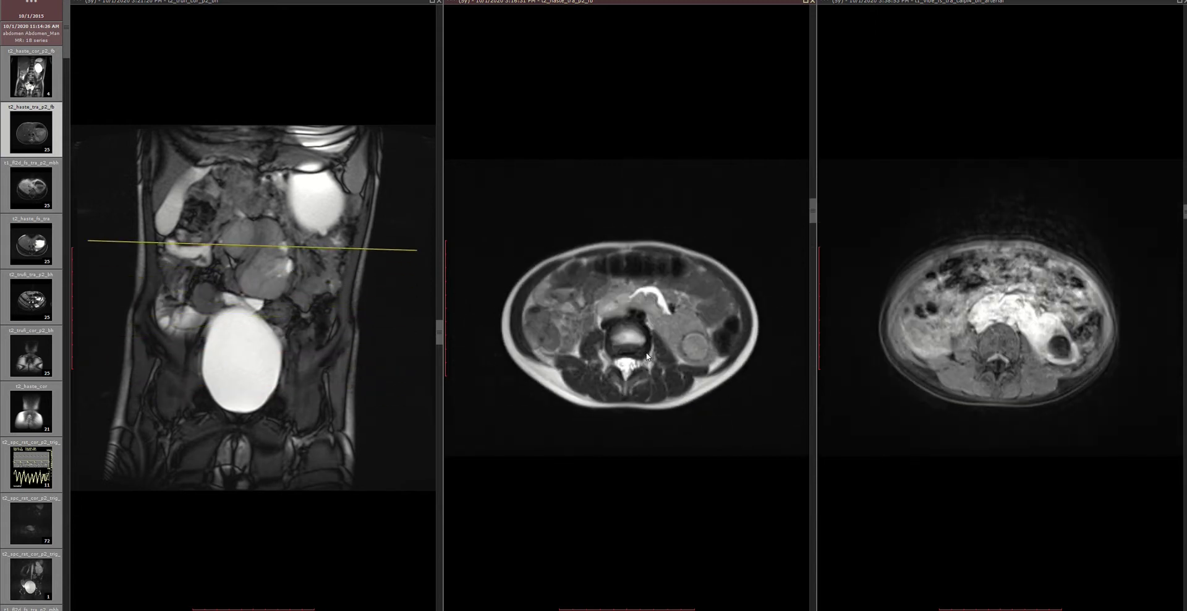
scroll(698, 326, "up", 4)
scroll(703, 318, "down", 4)
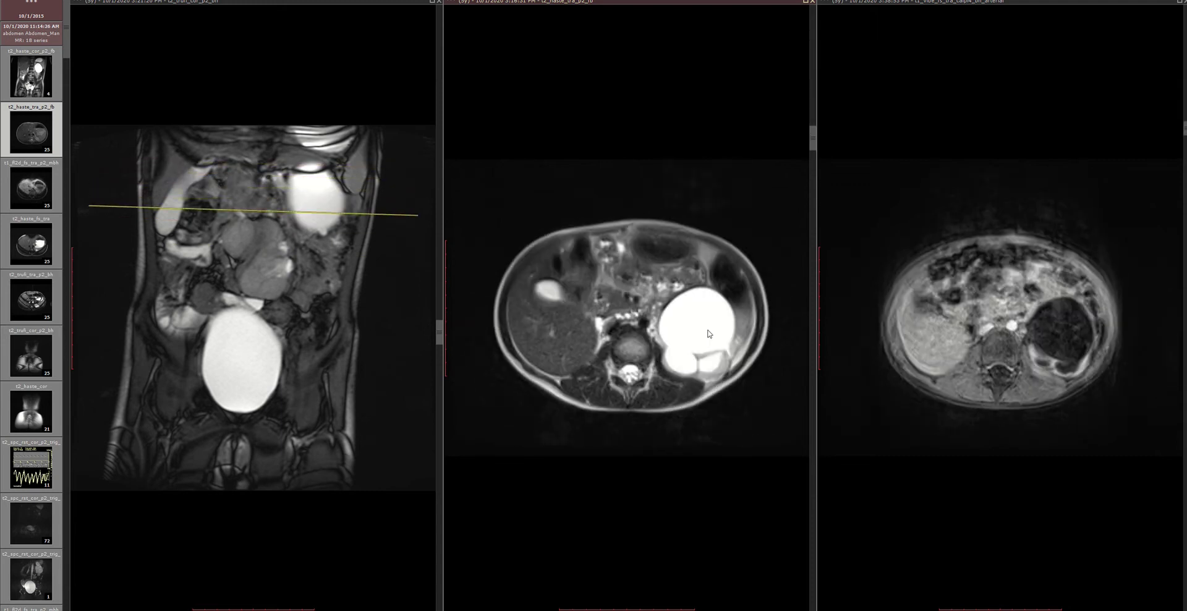
scroll(702, 318, "down", 5)
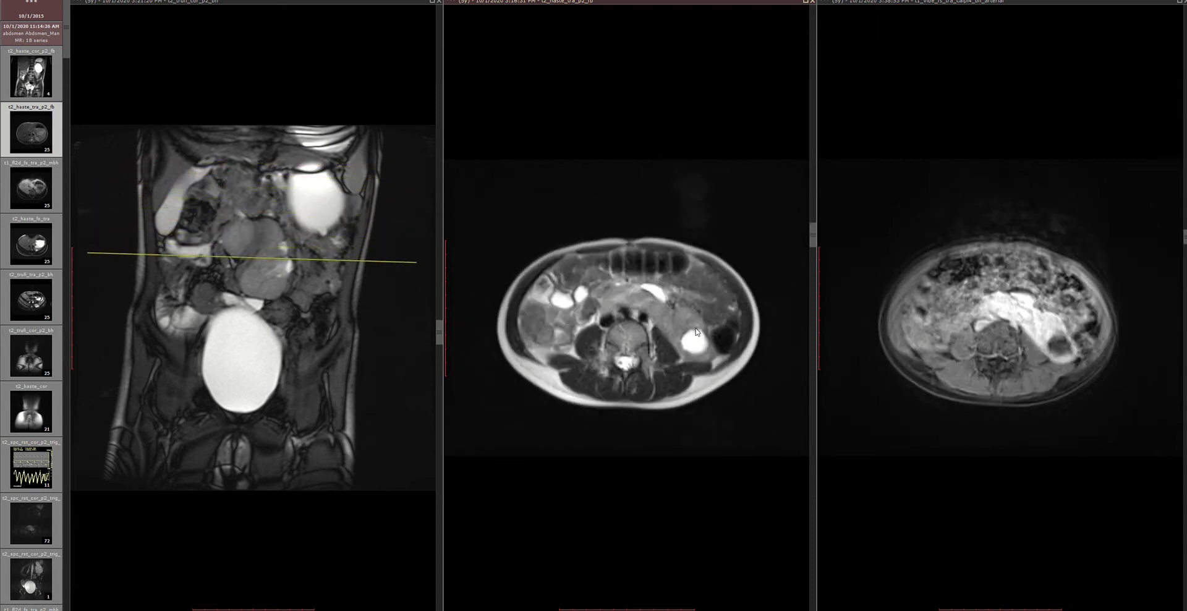
scroll(695, 335, "down", 3)
scroll(689, 346, "up", 9)
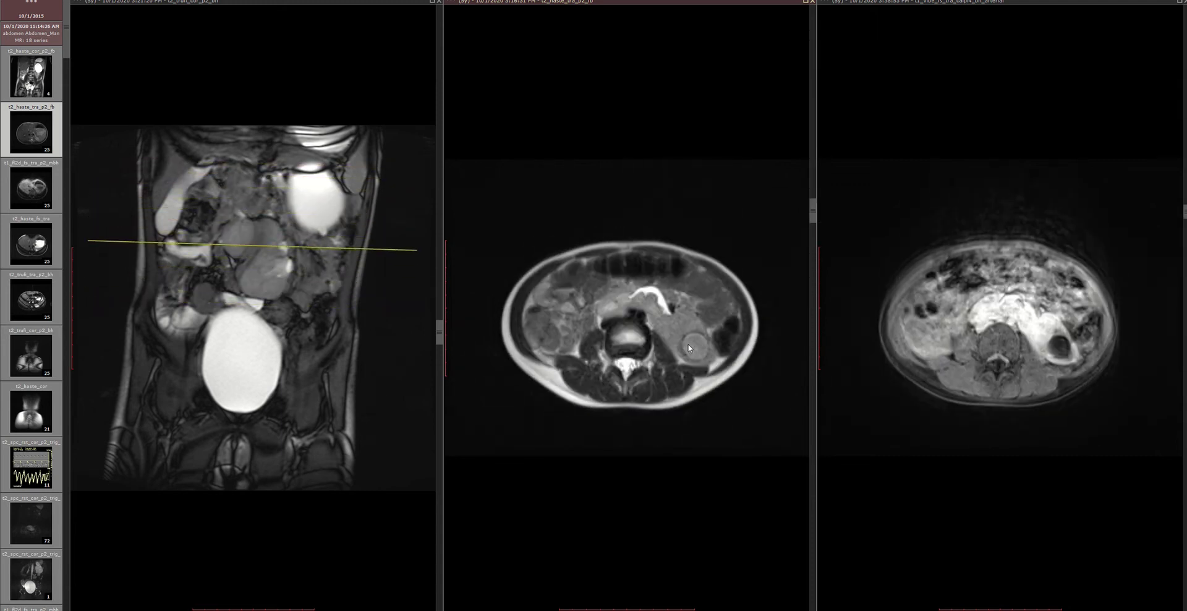
scroll(688, 354, "up", 2)
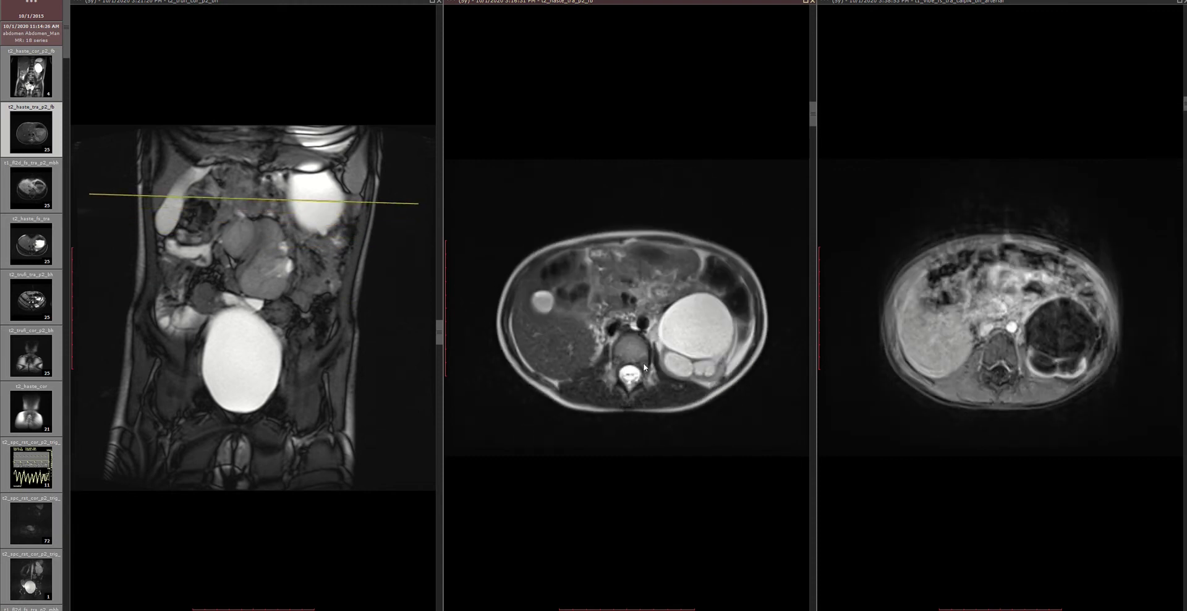
scroll(711, 340, "up", 8)
scroll(713, 337, "down", 18)
scroll(714, 337, "down", 15)
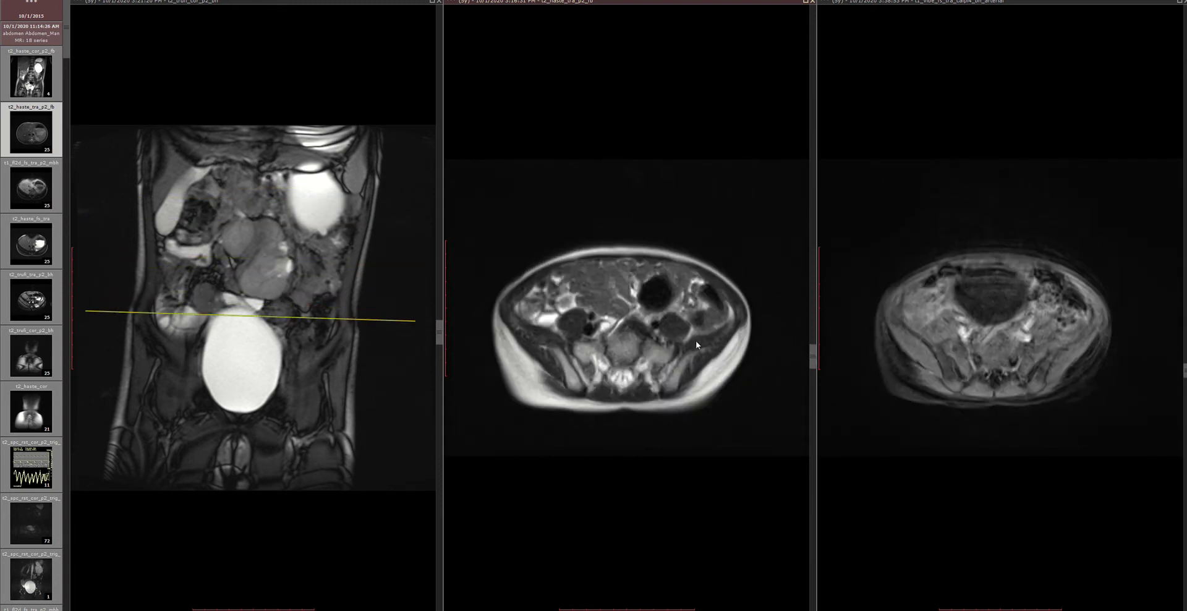
scroll(597, 390, "up", 15)
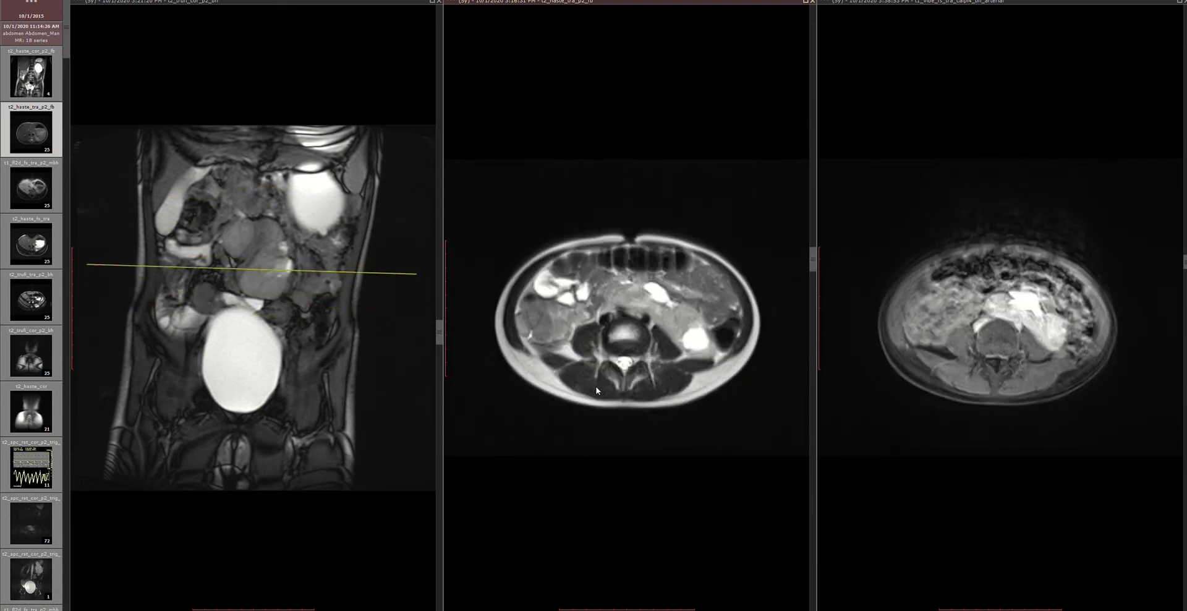
Load the t2_trufi_tra_p2_bh axial series into the right panel.
left_click_drag(31, 298, 935, 366)
scroll(935, 366, "down", 10)
scroll(954, 407, "up", 10)
Scroll the linked axials to the pelvis and load the coronal T2 urography series into the middle panel.
scroll(954, 407, "down", 6)
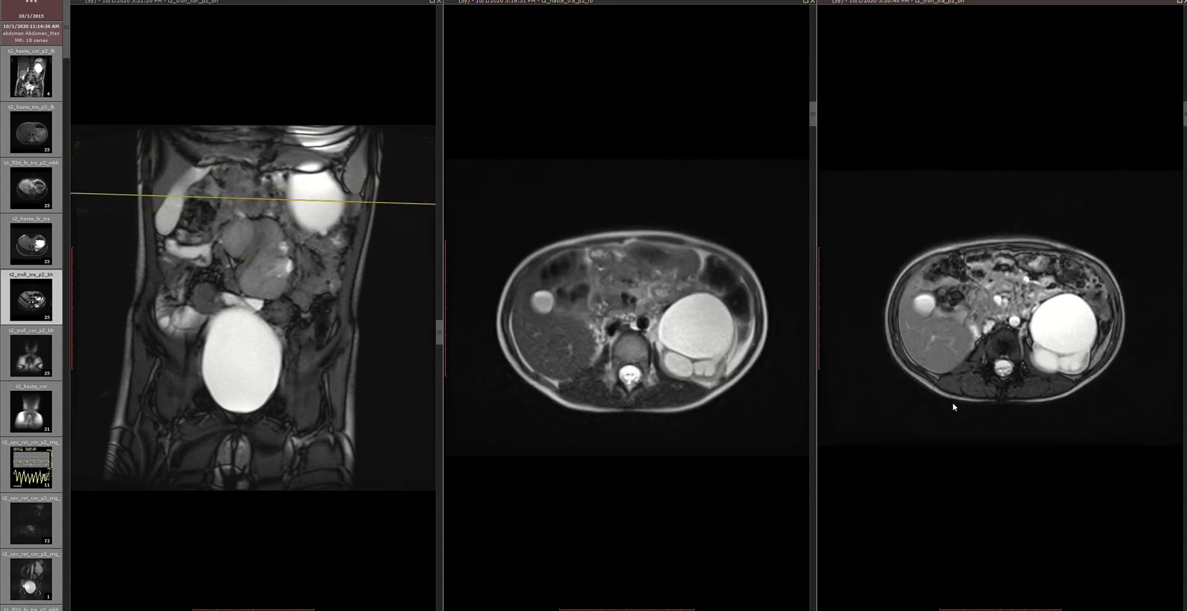
scroll(954, 407, "down", 15)
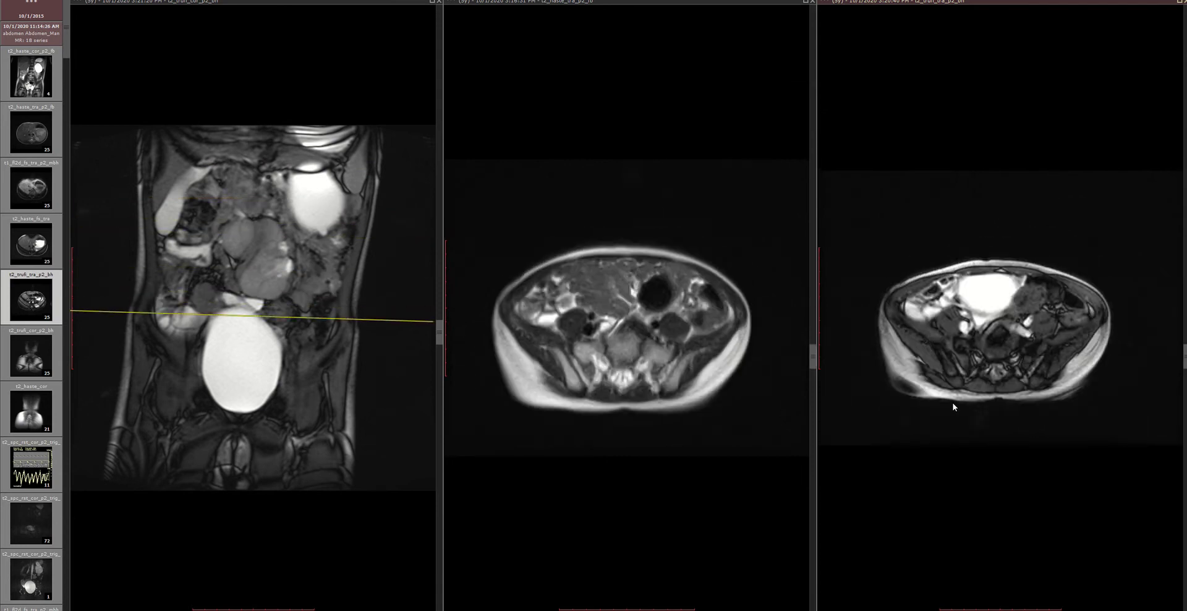
scroll(954, 407, "down", 3)
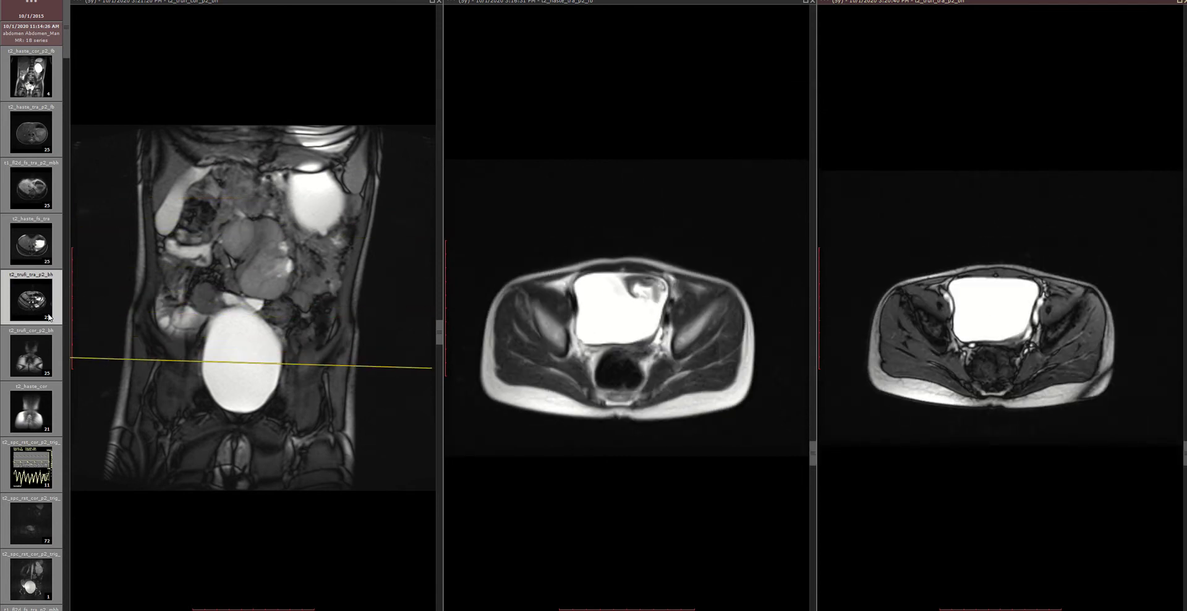
left_click_drag(11, 387, 670, 383)
Delete the 1.38 cm measurement from the coronal urography image.
scroll(31, 402, "down", 2)
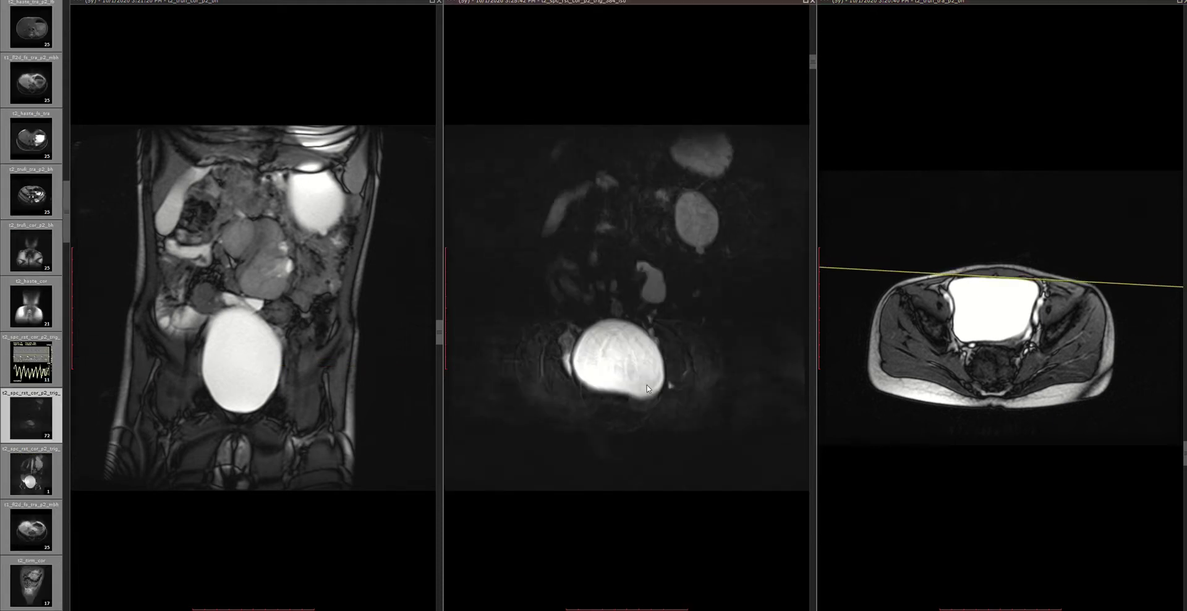
left_click(688, 248)
key("Delete")
Page the coronal urography slices to the bladder with a fluid-filled structure above it.
scroll(729, 302, "down", 10)
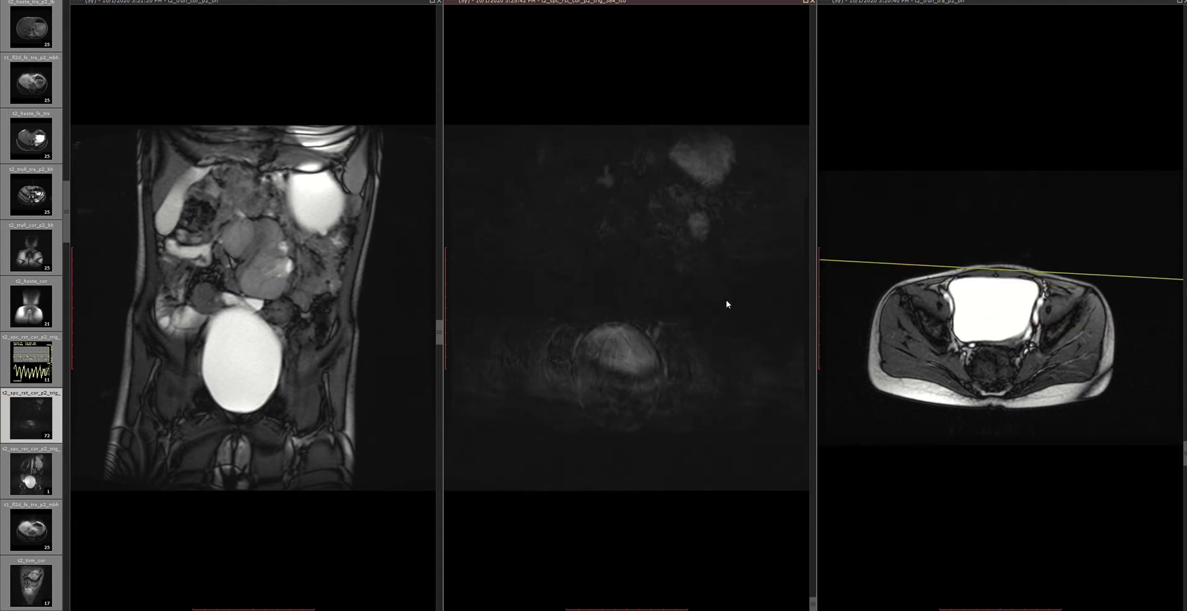
scroll(729, 272, "down", 10)
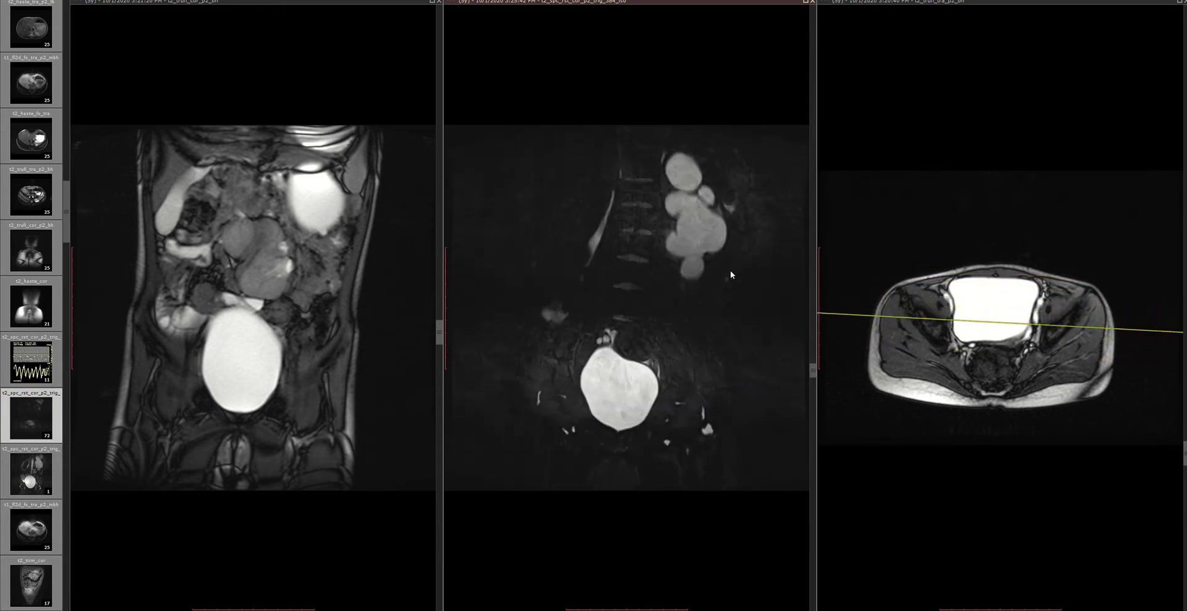
scroll(730, 283, "up", 15)
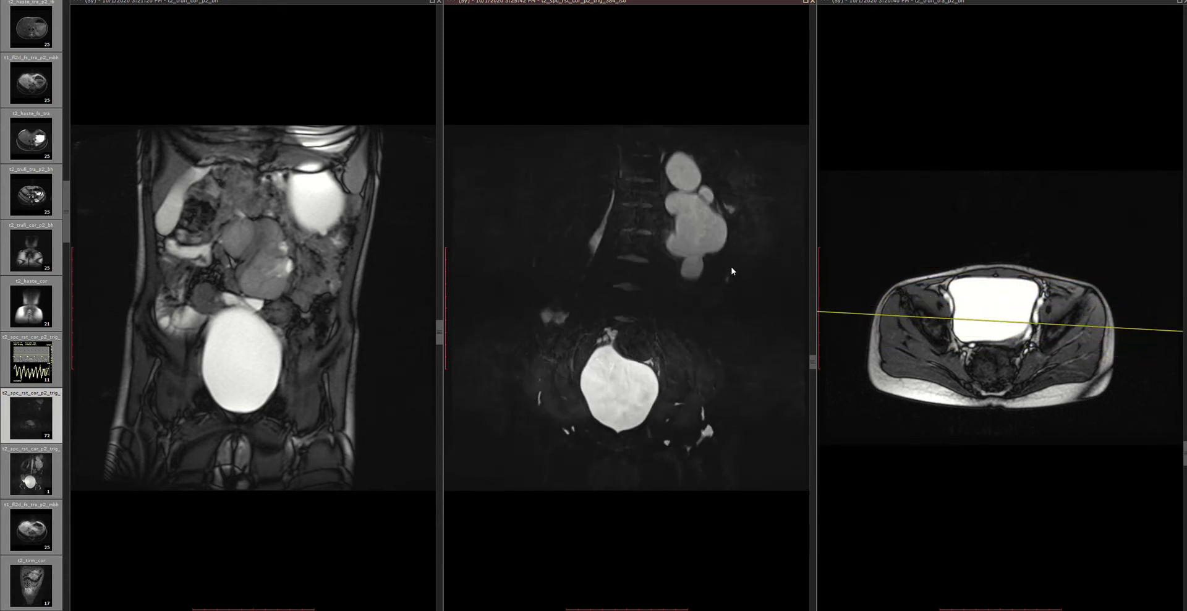
scroll(738, 242, "up", 5)
scroll(738, 242, "down", 6)
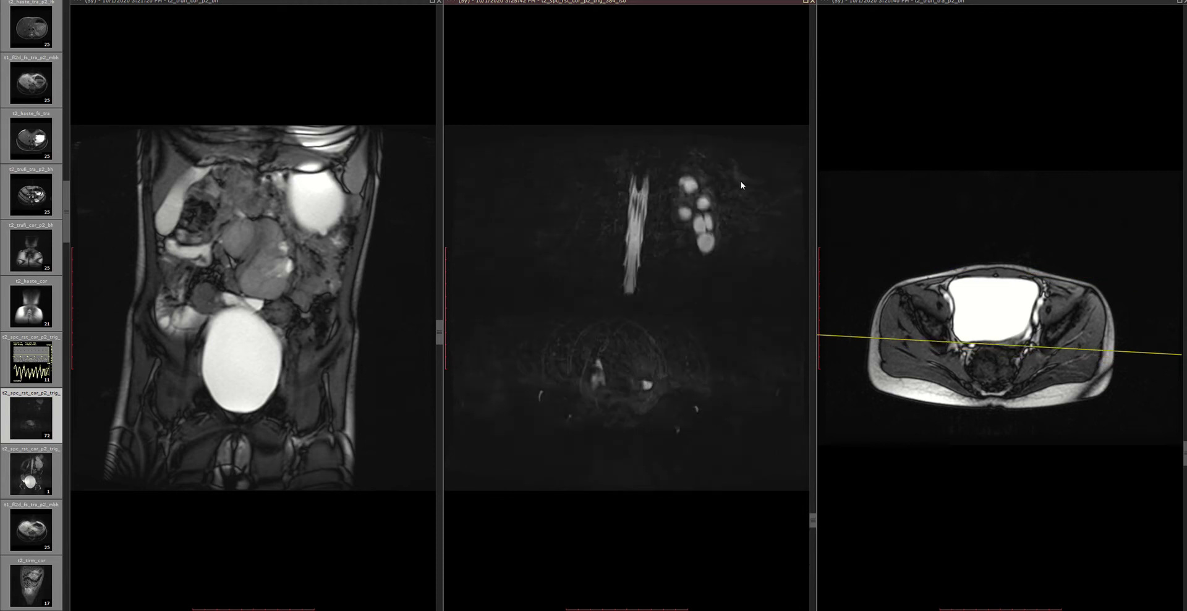
scroll(739, 241, "up", 6)
scroll(738, 247, "down", 10)
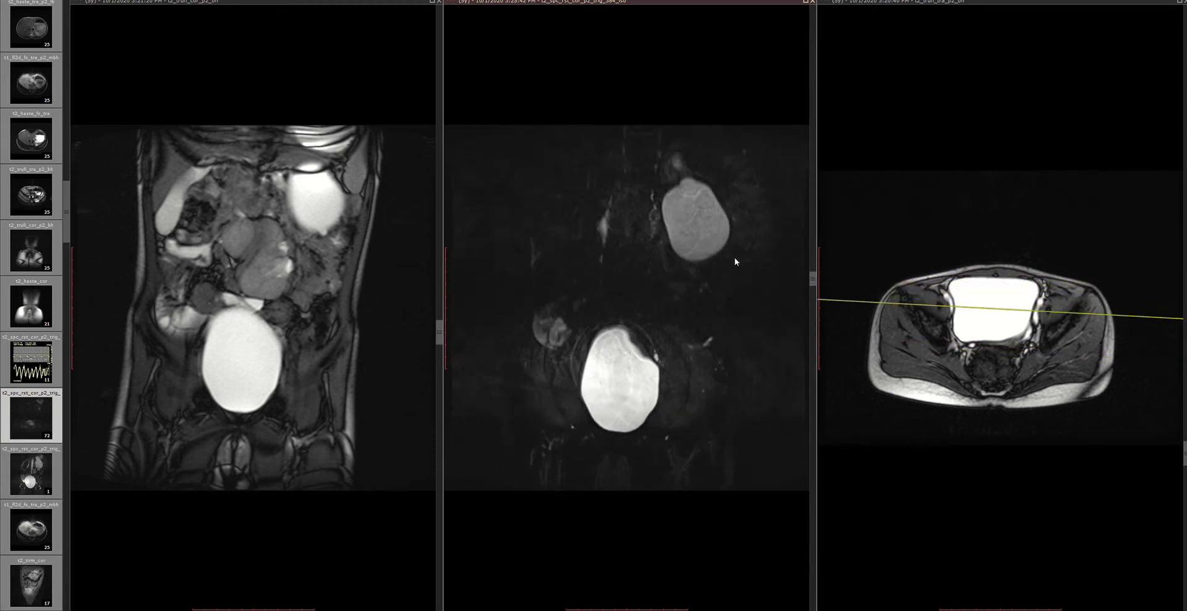
scroll(734, 261, "down", 6)
scroll(735, 259, "up", 12)
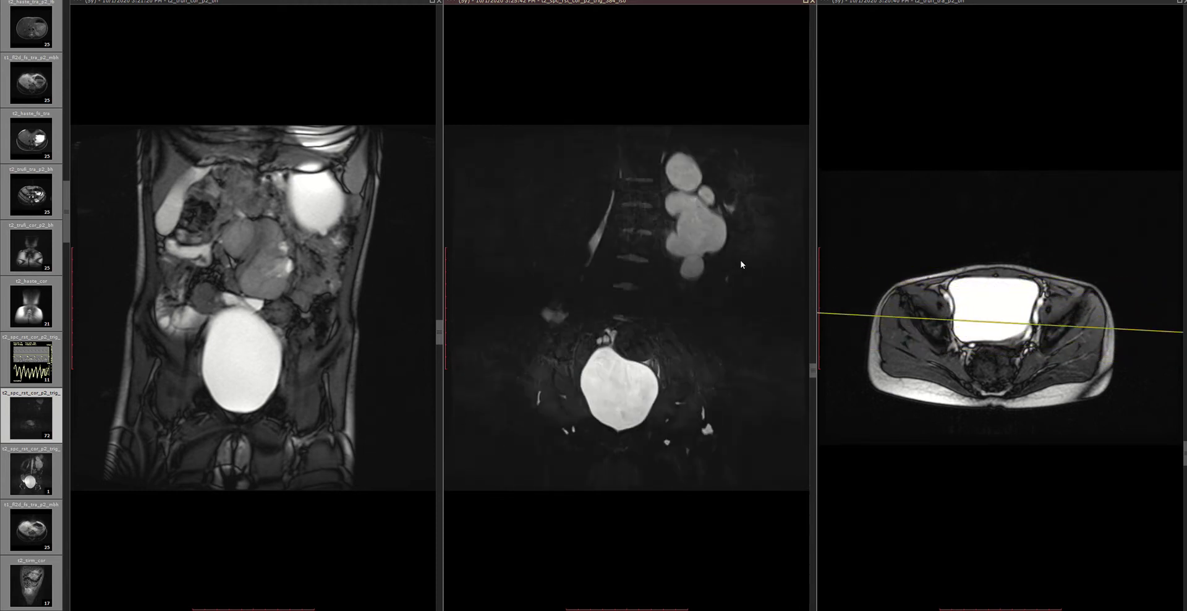
scroll(748, 210, "down", 8)
scroll(749, 191, "up", 10)
scroll(745, 238, "down", 3)
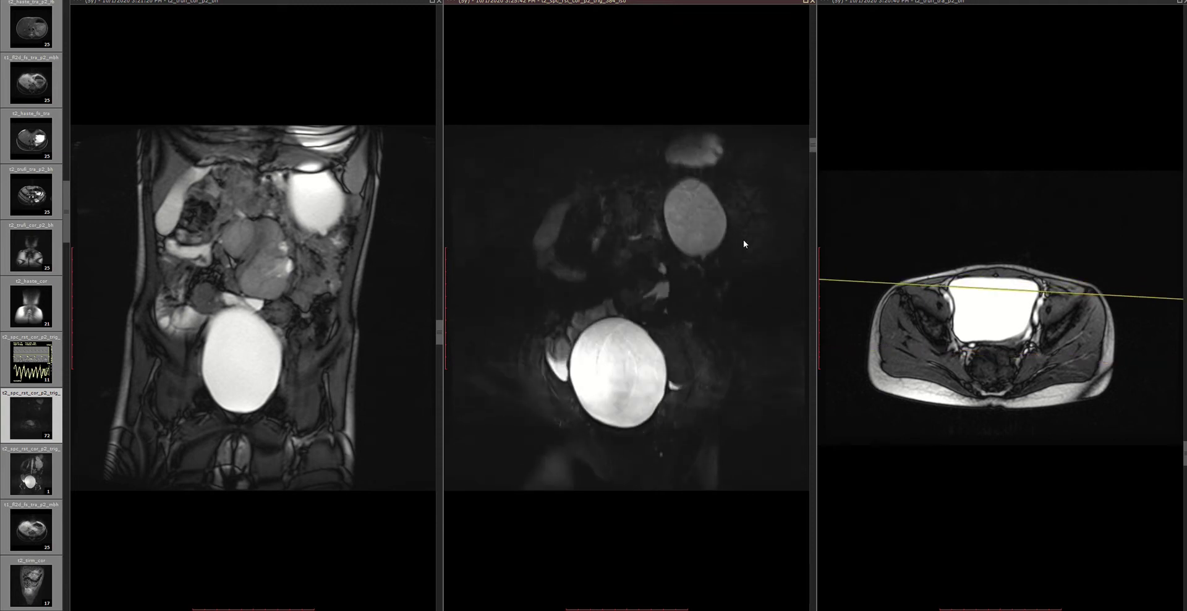
scroll(744, 235, "up", 10)
scroll(749, 210, "down", 4)
scroll(748, 228, "down", 3)
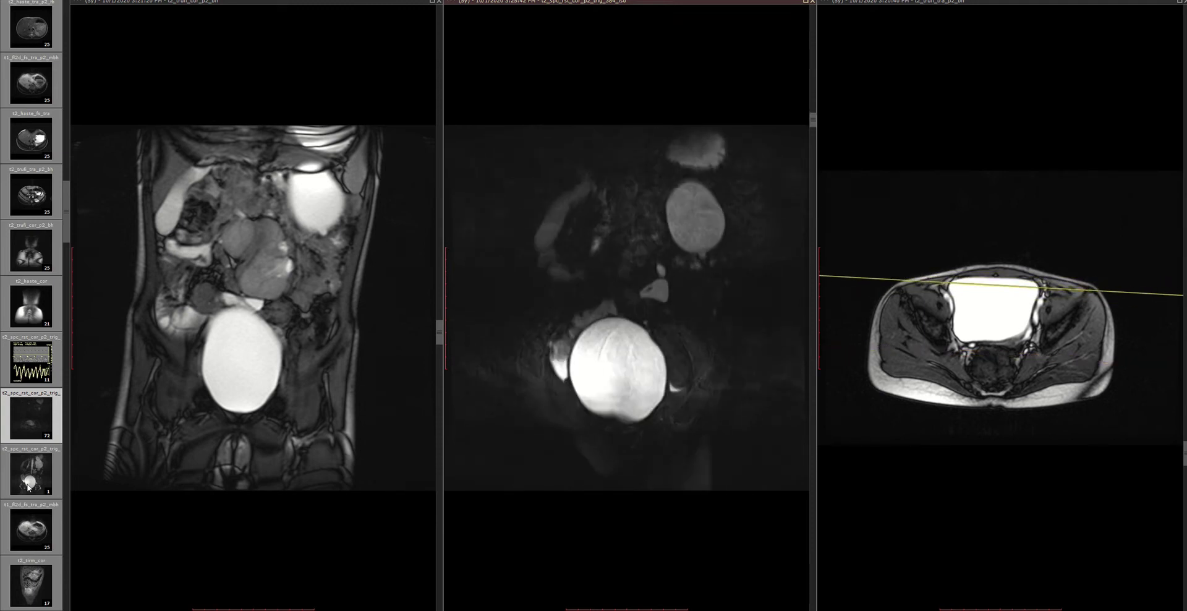
scroll(33, 518, "down", 3)
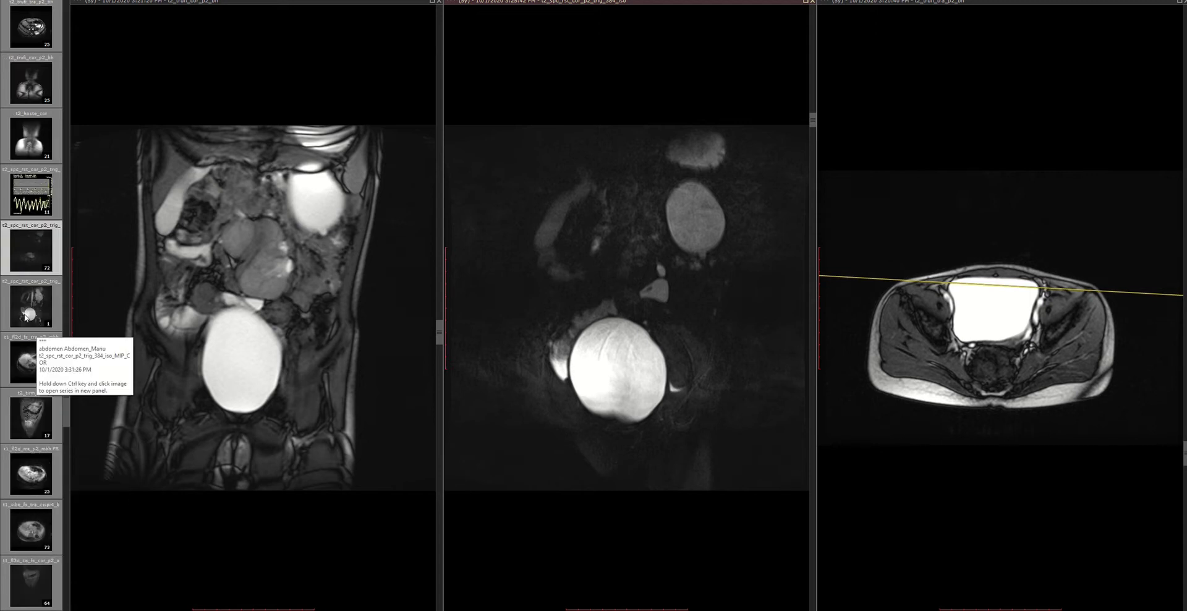
scroll(43, 402, "down", 1)
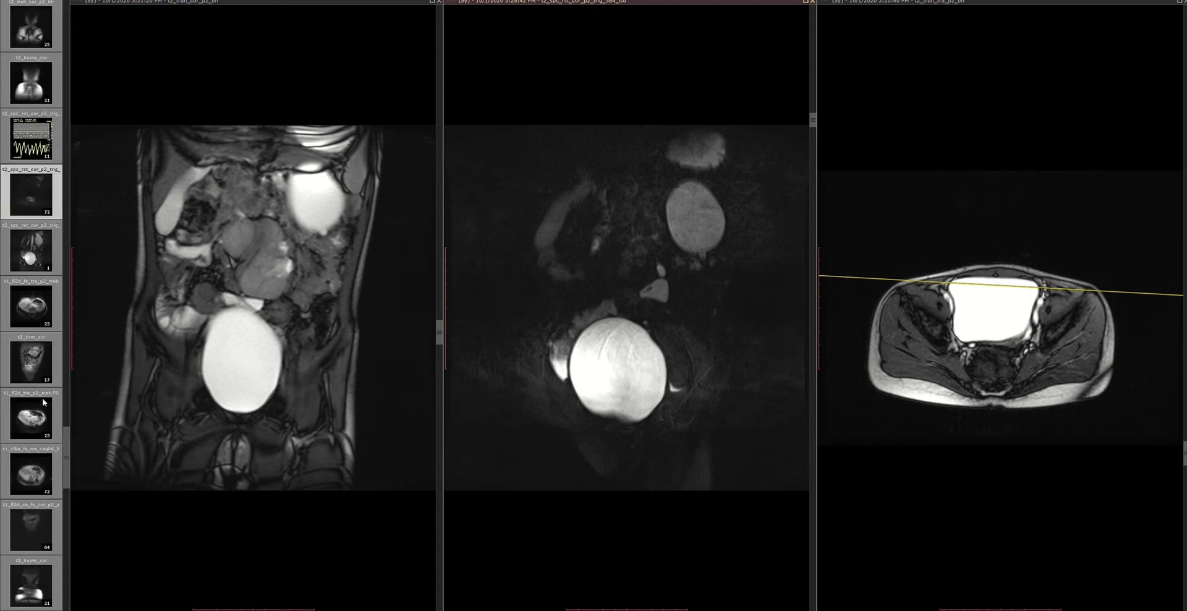
Load t1_fl2d_fs_tra_p2_mbh, a second T1 axial and t1_vibe_fs_tra_caipi4 into the left, middle, right panels.
left_click_drag(34, 311, 160, 366)
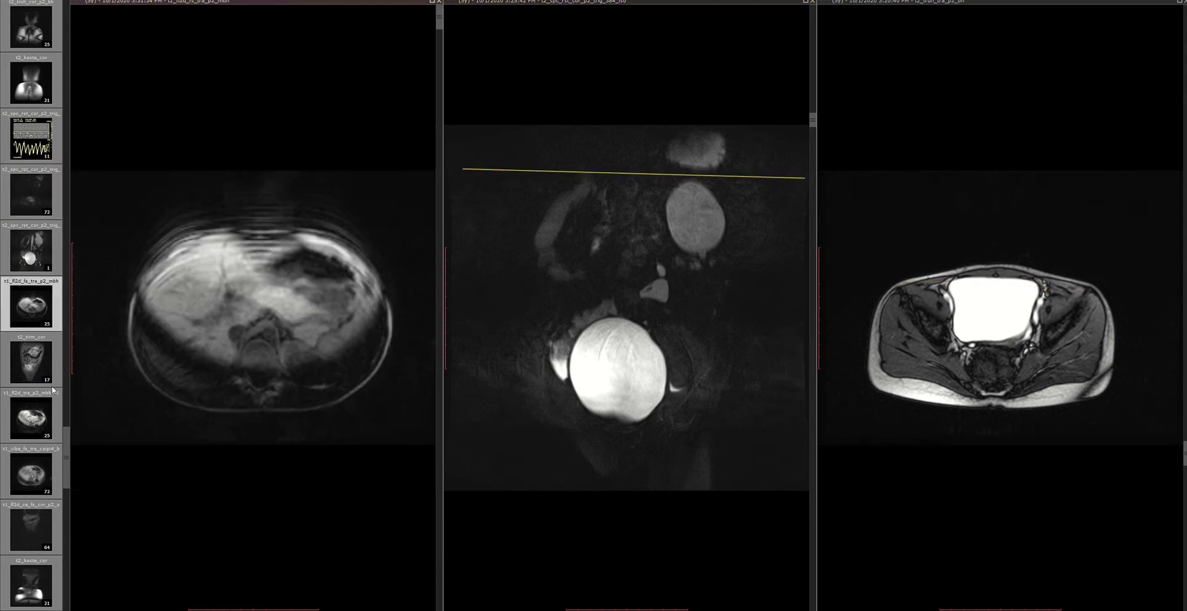
left_click_drag(51, 420, 593, 401)
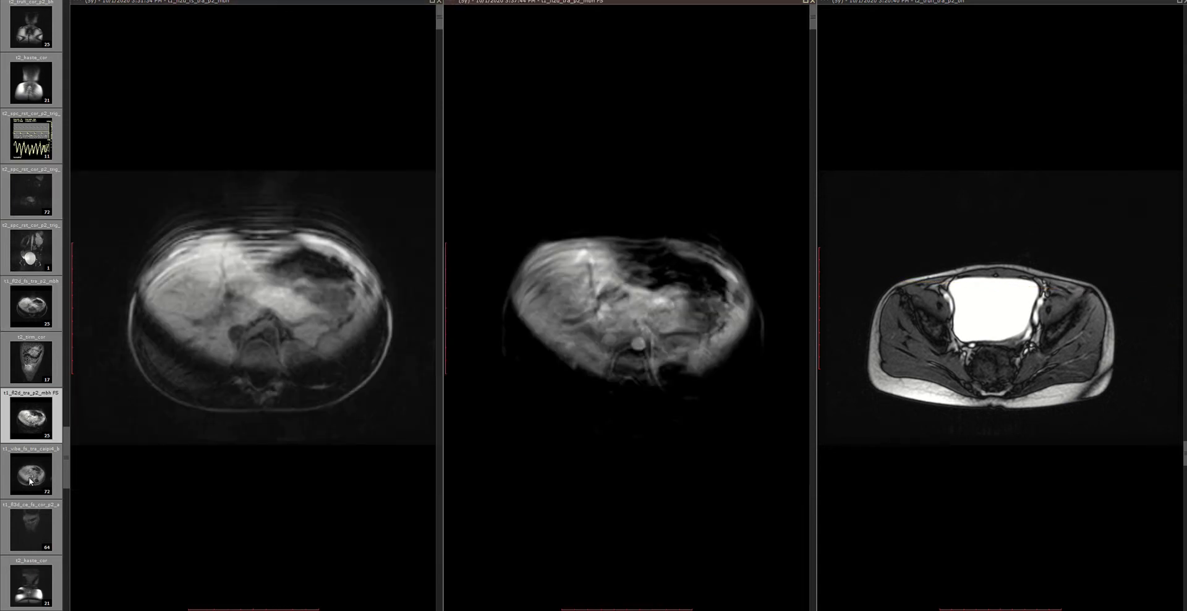
left_click_drag(26, 476, 960, 419)
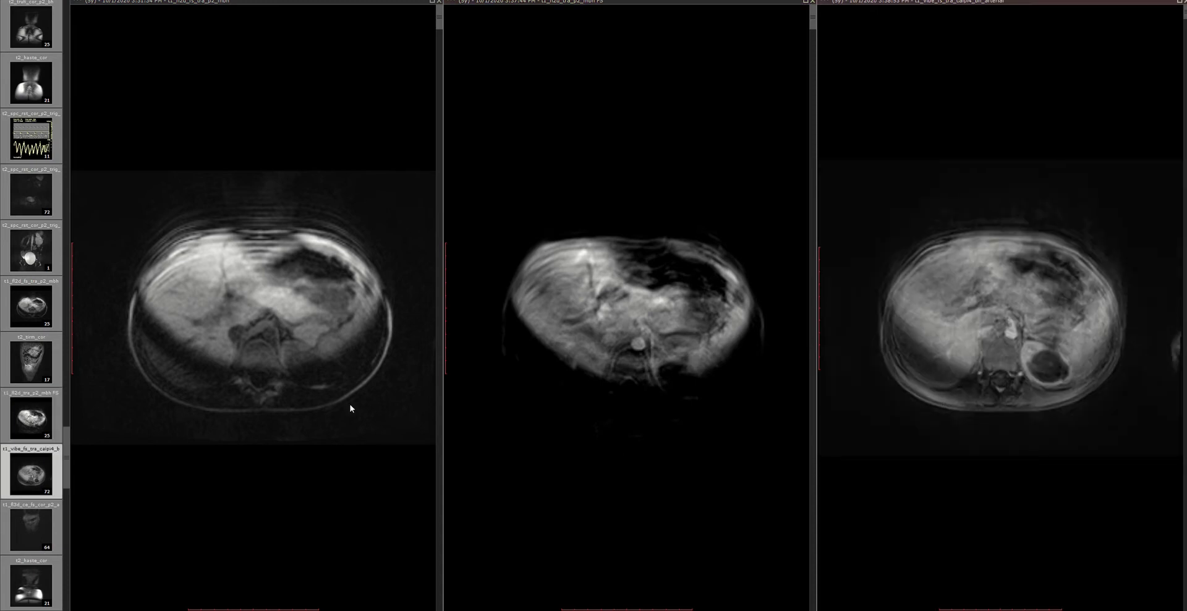
scroll(62, 469, "down", 1)
scroll(58, 474, "up", 1)
Switch to a 1x4 layout and show t1_fl3d_ce_fs_cor_p2 in the fourth panel.
left_click(171, 11)
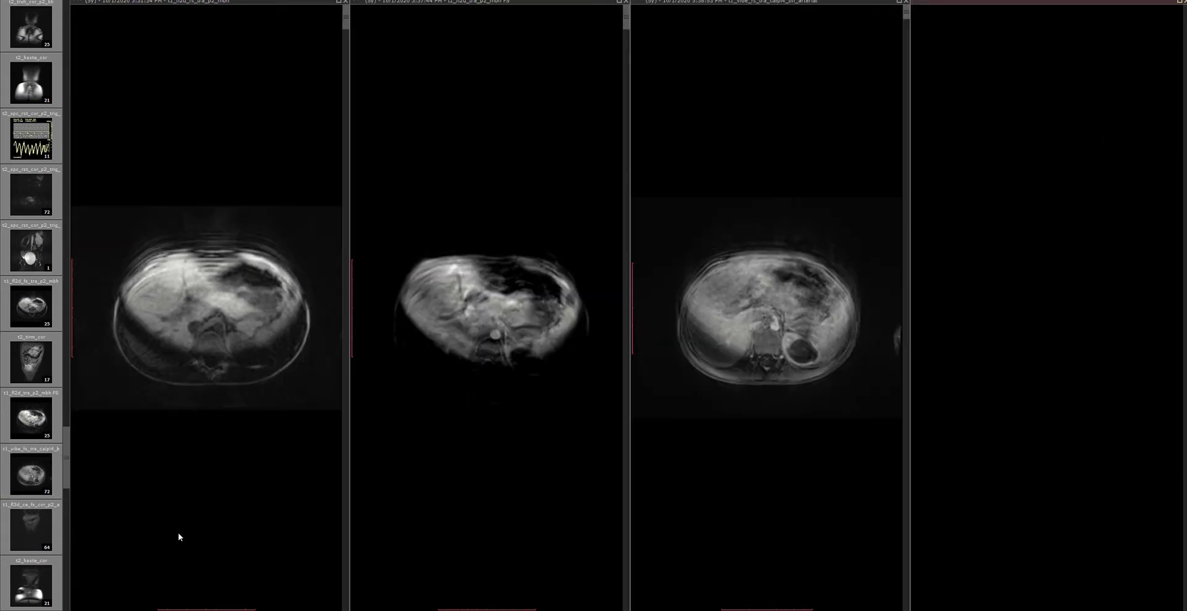
left_click_drag(35, 542, 1123, 433)
scroll(39, 535, "down", 1)
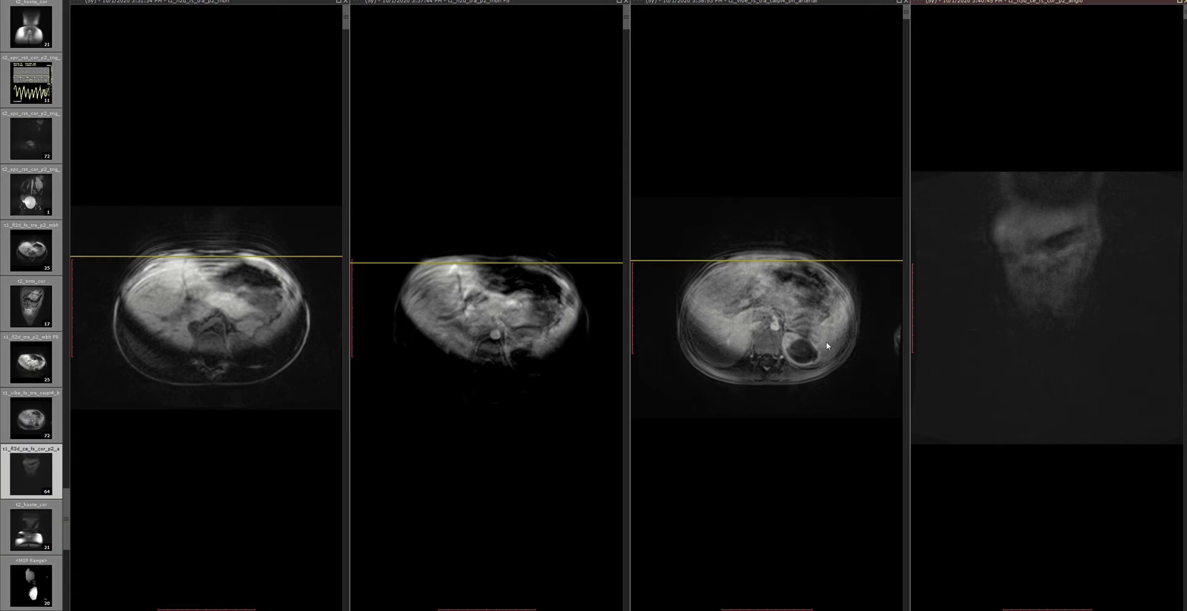
Step through the linked axial slices, then zoom in to enlarge the linked axial images.
scroll(287, 386, "down", 5)
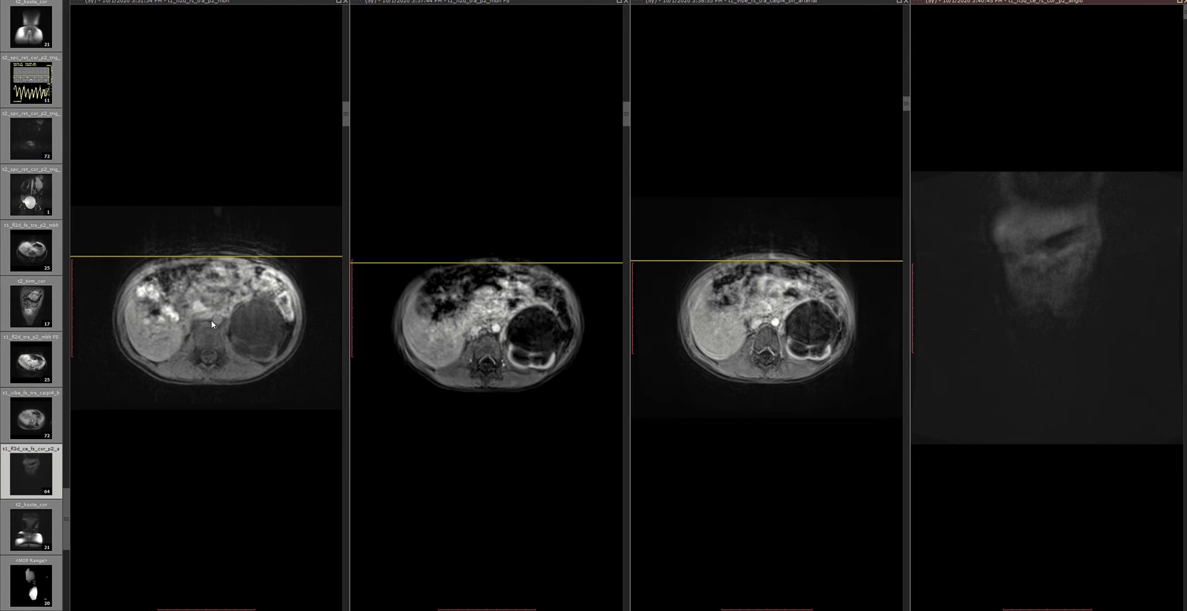
scroll(216, 320, "down", 5)
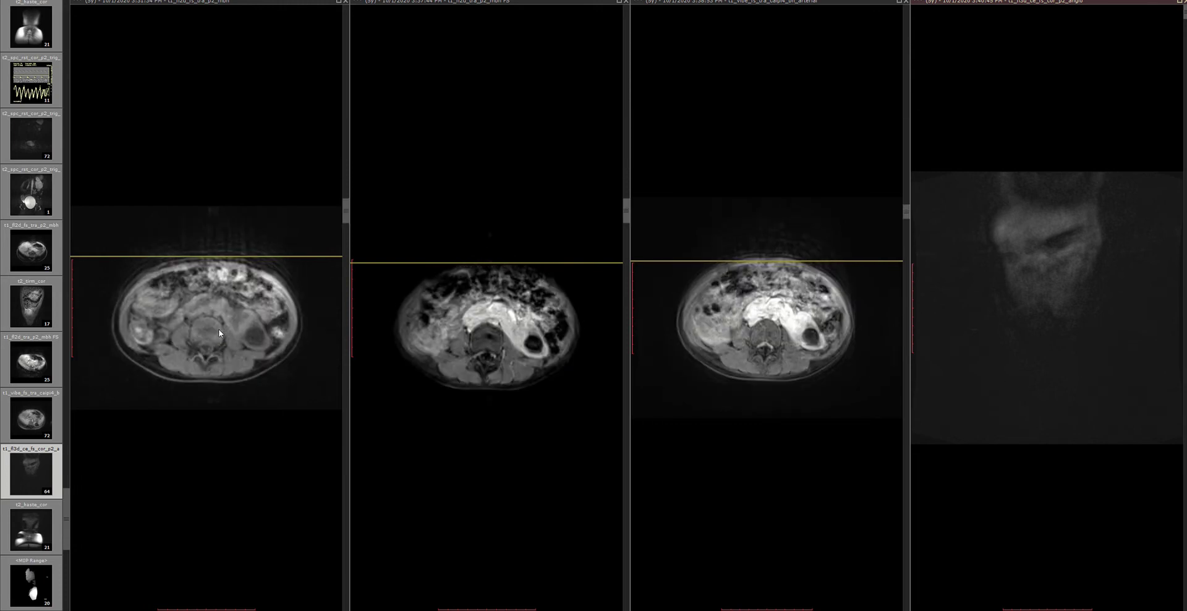
scroll(219, 337, "up", 5)
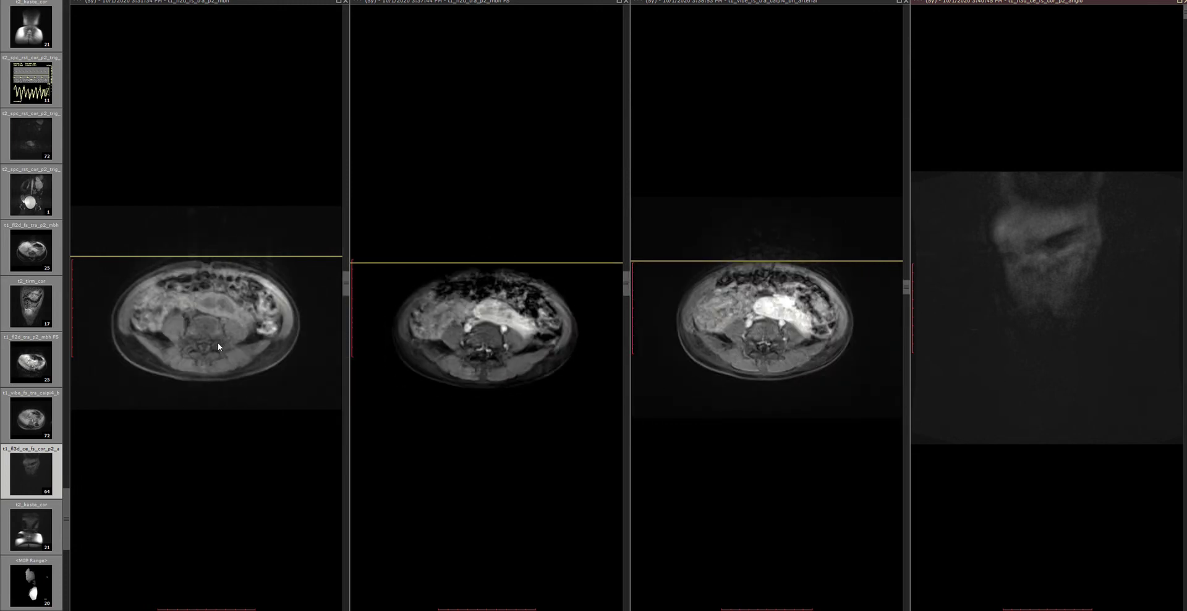
scroll(217, 348, "down", 2)
scroll(218, 348, "up", 2)
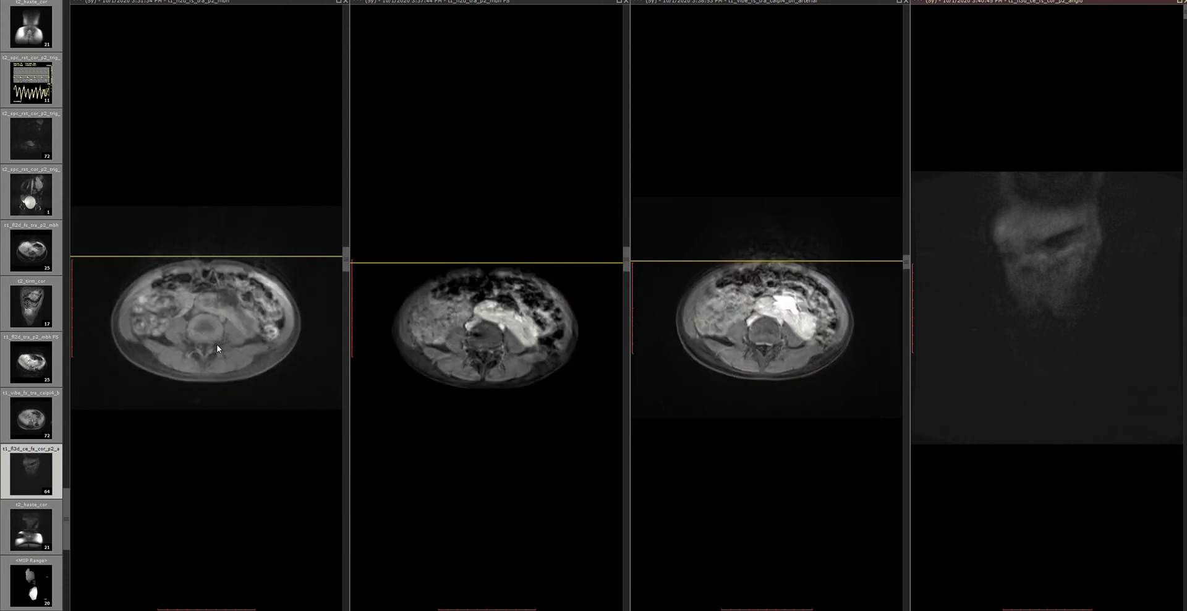
scroll(257, 343, "up", 10)
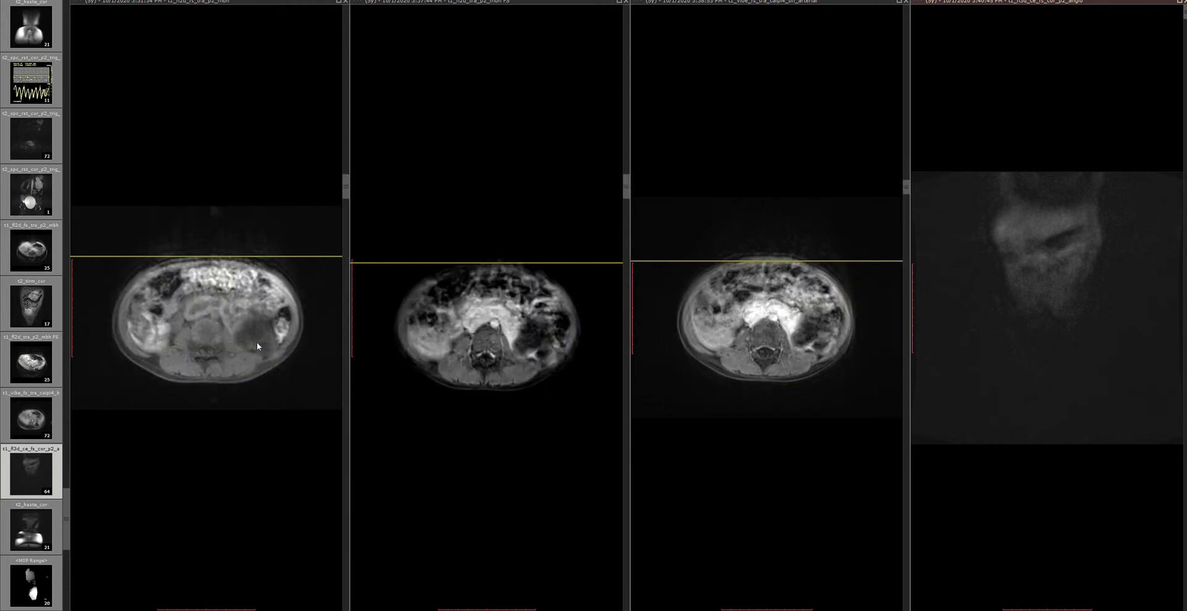
left_click(257, 326)
left_click_drag(257, 328, 476, 397)
Page the three linked axials down to a lower-abdominal slice below the kidneys.
scroll(479, 400, "down", 3)
scroll(491, 364, "up", 3)
scroll(495, 338, "down", 6)
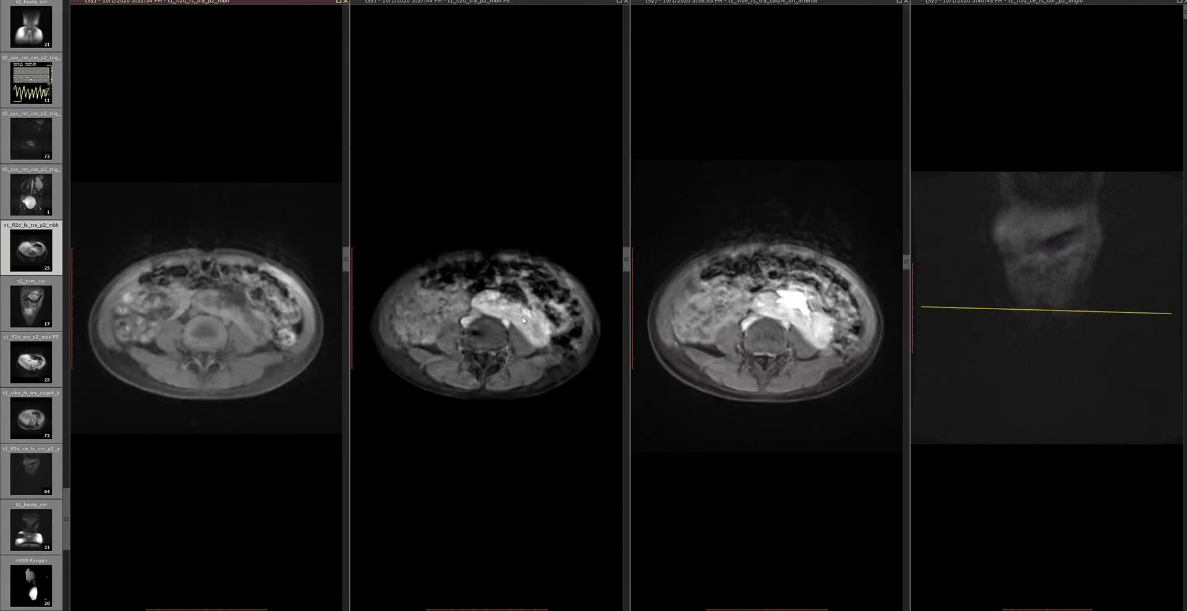
scroll(523, 320, "up", 5)
scroll(523, 320, "up", 3)
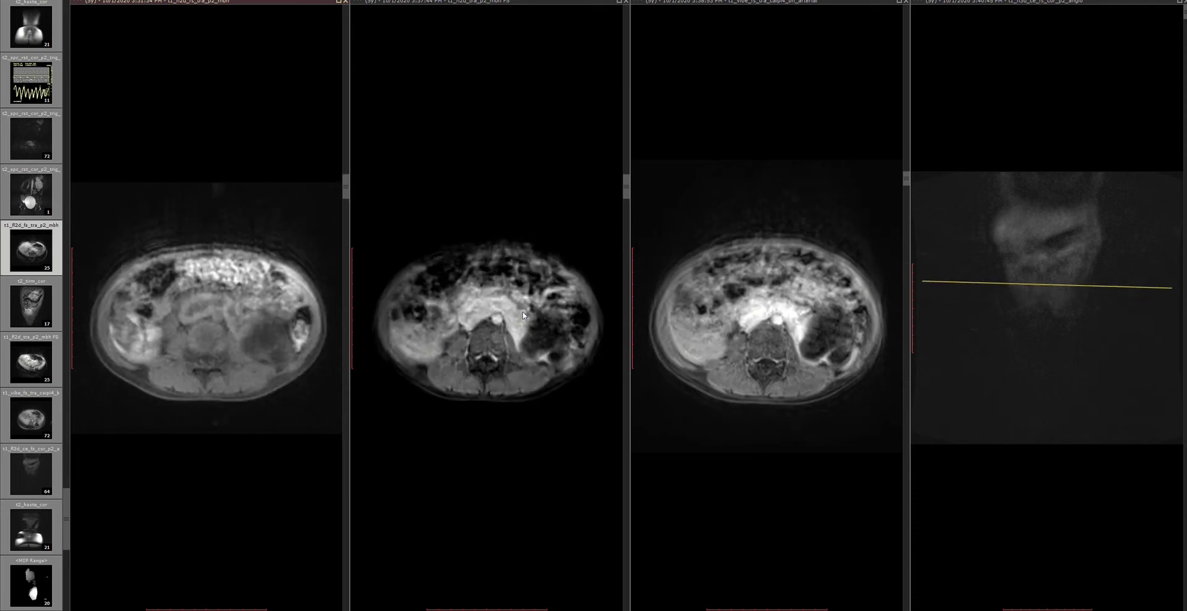
scroll(523, 317, "down", 4)
scroll(523, 316, "up", 3)
scroll(523, 317, "down", 4)
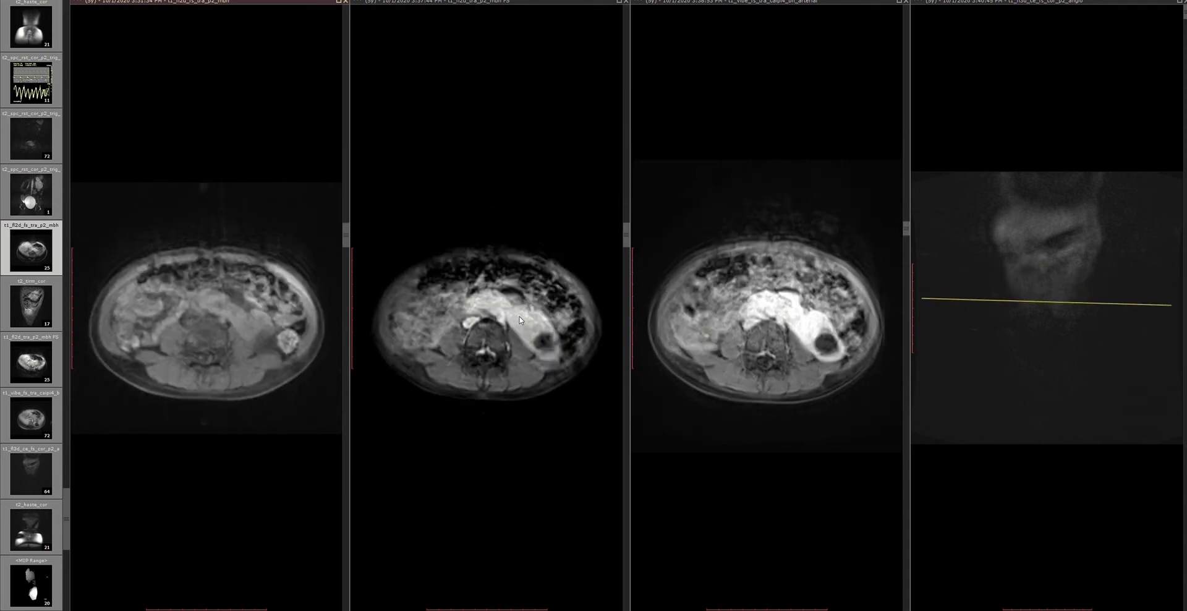
scroll(521, 318, "up", 2)
scroll(522, 319, "down", 4)
scroll(522, 319, "up", 3)
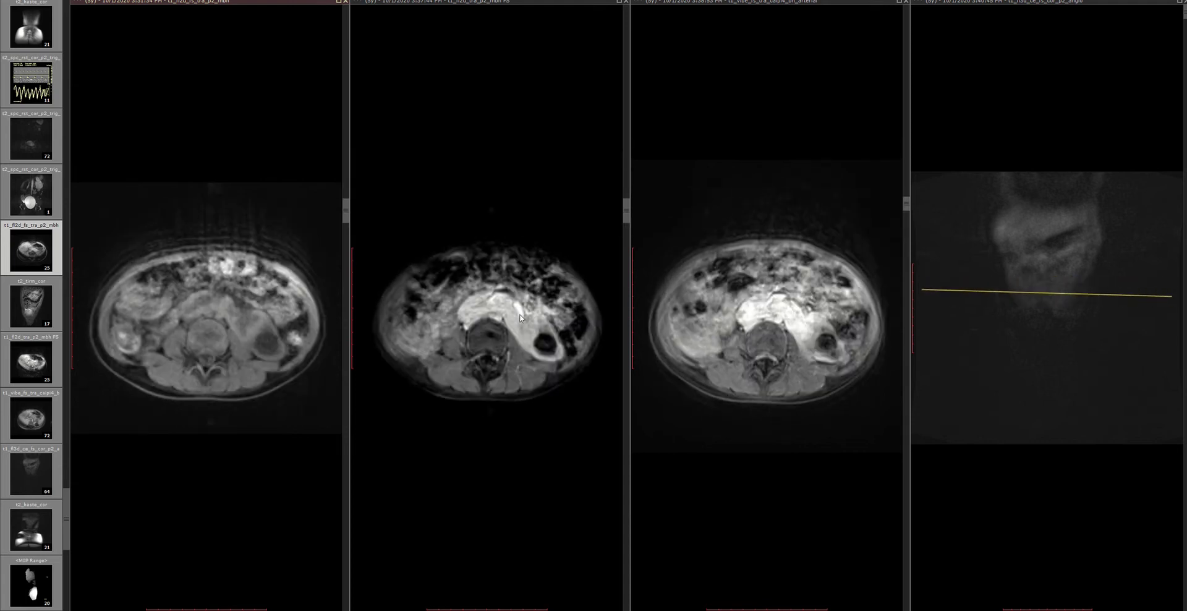
scroll(536, 339, "down", 4)
scroll(537, 337, "up", 4)
scroll(537, 338, "down", 2)
scroll(509, 308, "down", 3)
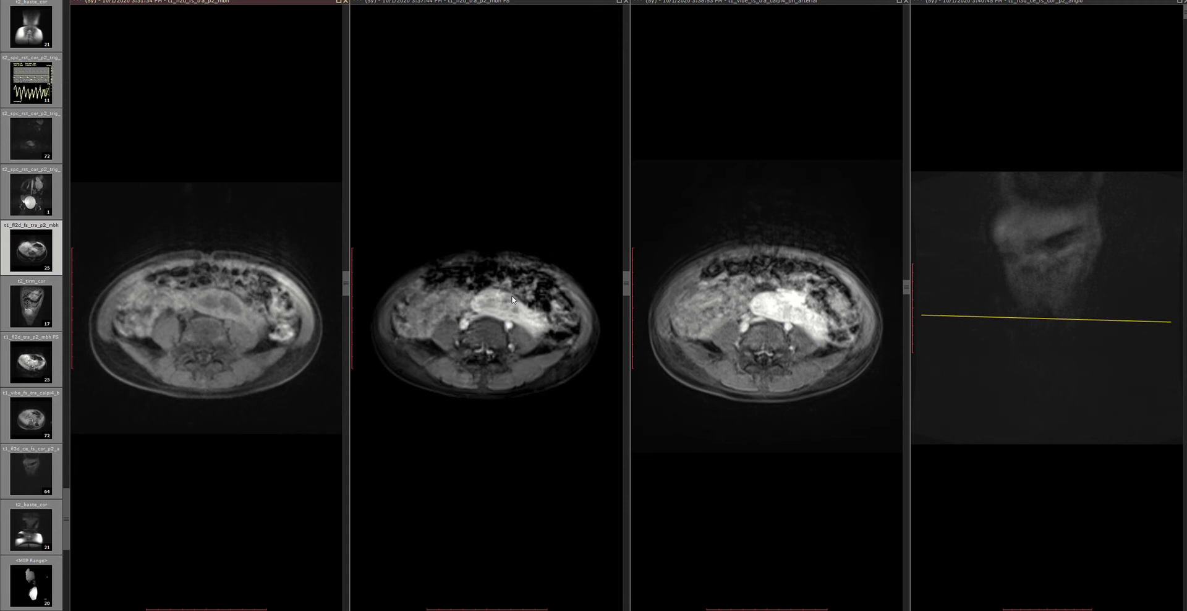
scroll(511, 300, "up", 4)
scroll(512, 299, "down", 2)
scroll(514, 311, "up", 6)
scroll(514, 311, "up", 2)
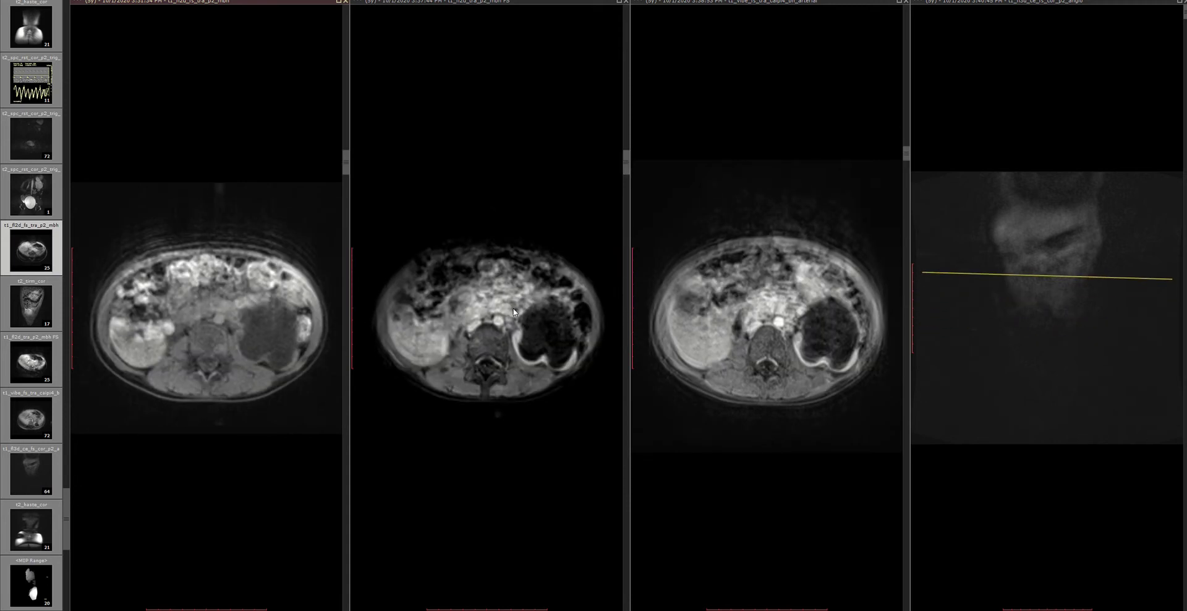
scroll(536, 351, "down", 8)
scroll(542, 349, "up", 9)
scroll(541, 348, "down", 3)
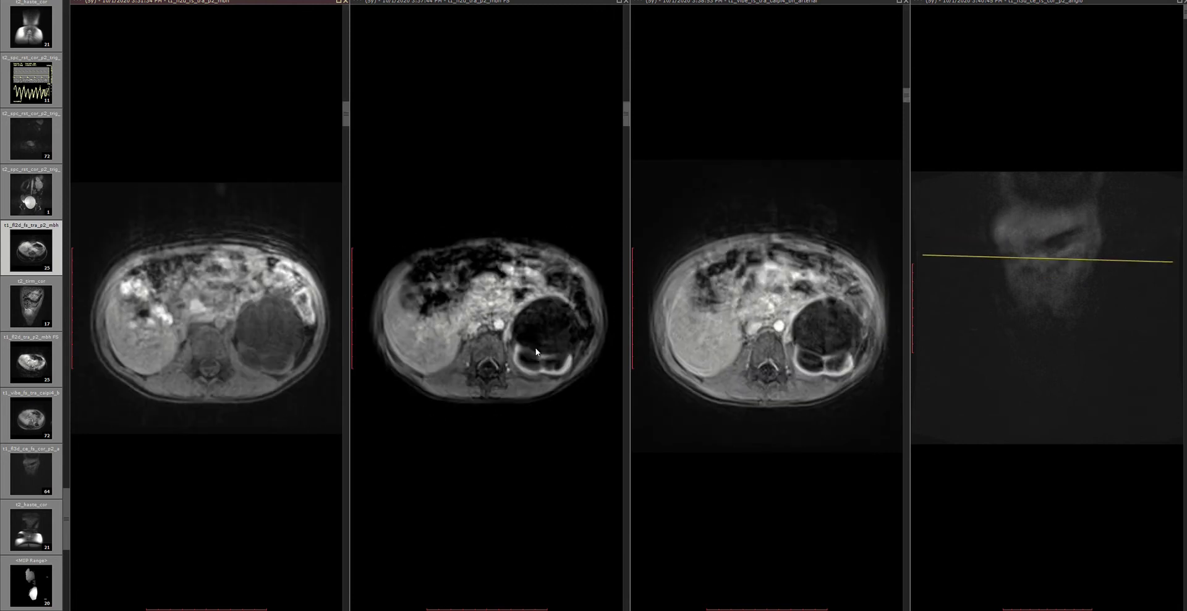
scroll(840, 362, "up", 4)
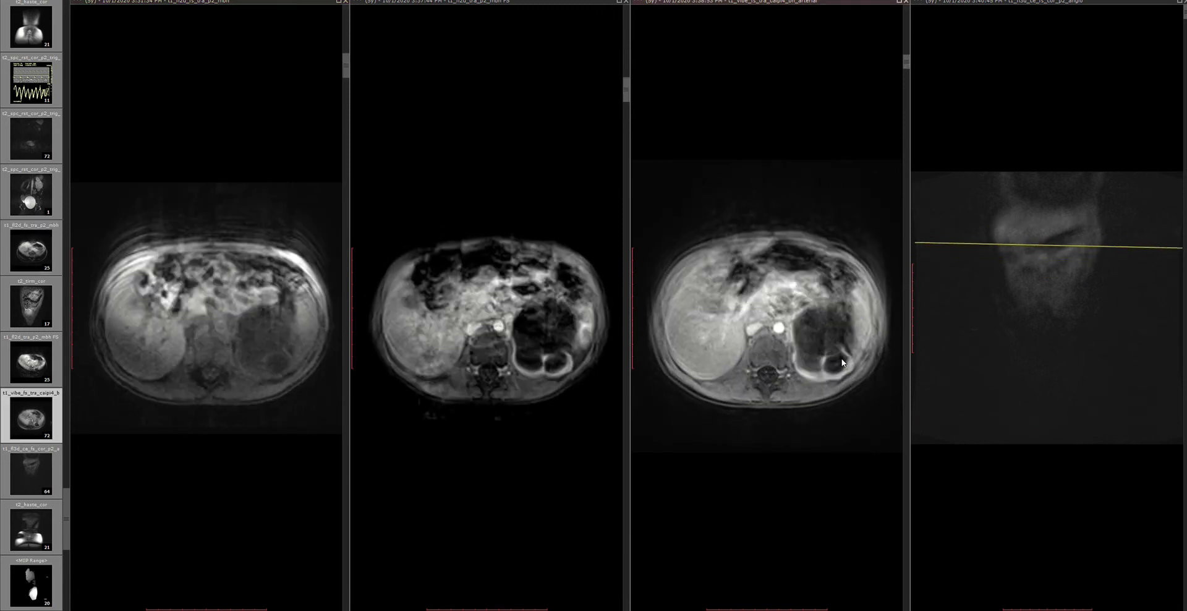
scroll(841, 362, "down", 3)
scroll(840, 367, "down", 10)
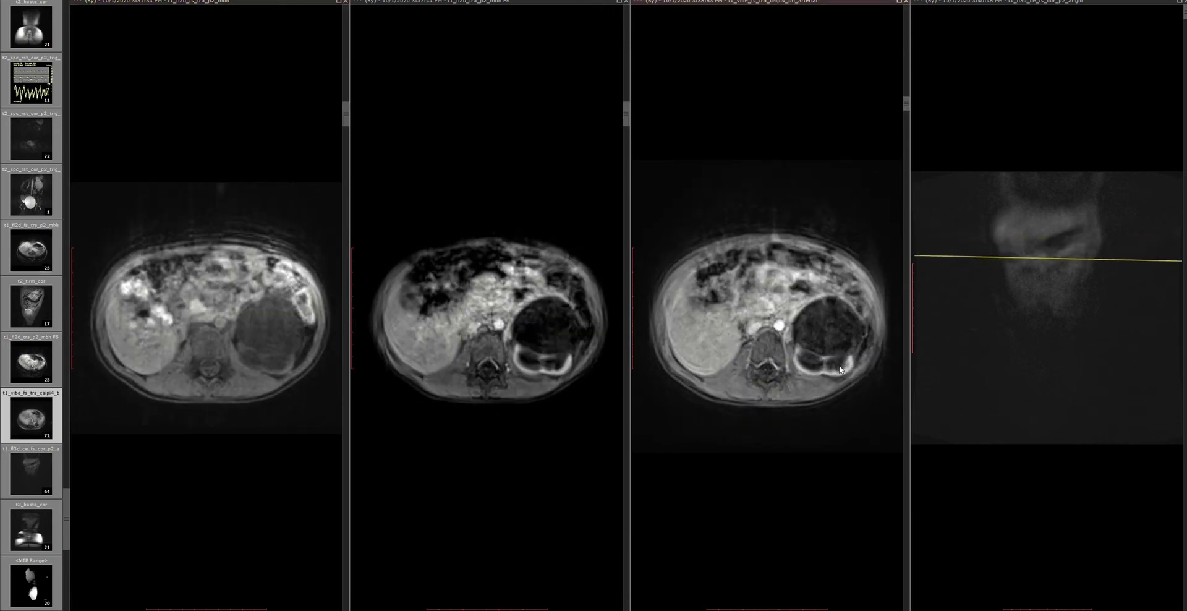
scroll(840, 370, "down", 5)
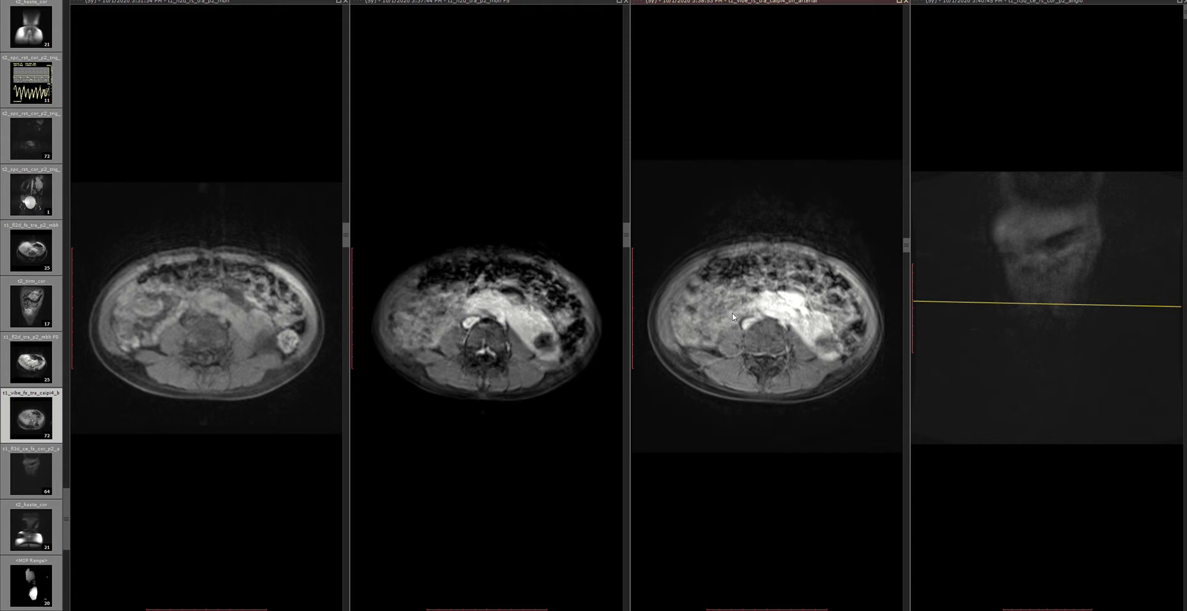
scroll(789, 403, "down", 5)
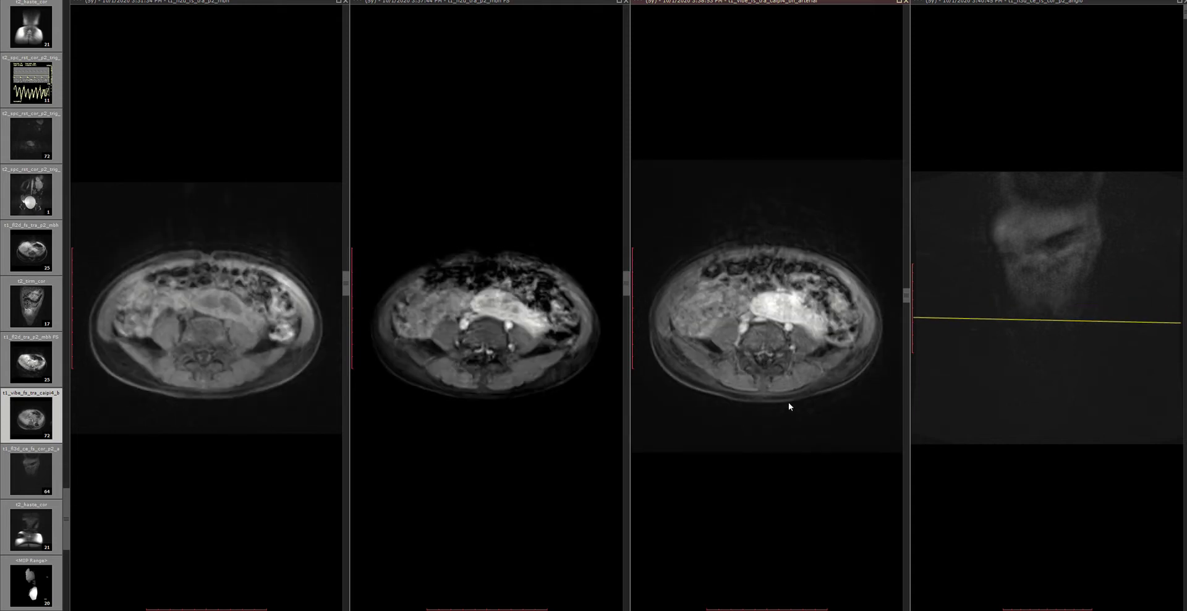
Step through the coronal slices and compare the level lines on the third axial view.
left_click_drag(905, 334, 909, 444)
left_click_drag(917, 301, 930, 227)
left_click(1113, 281)
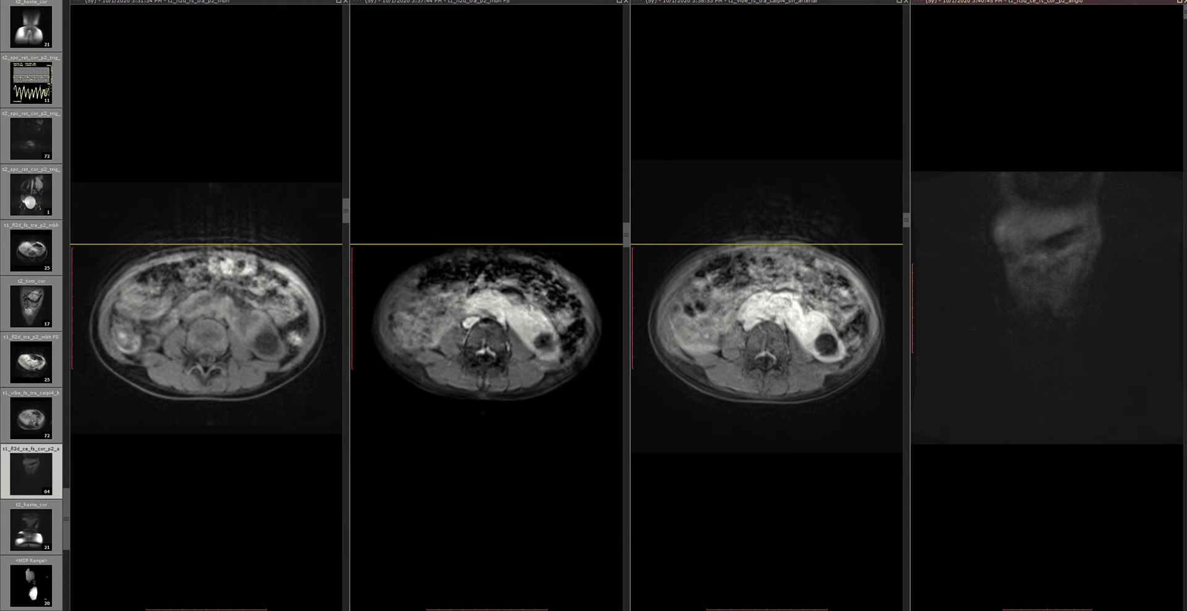
left_click_drag(1102, 319, 1047, 374)
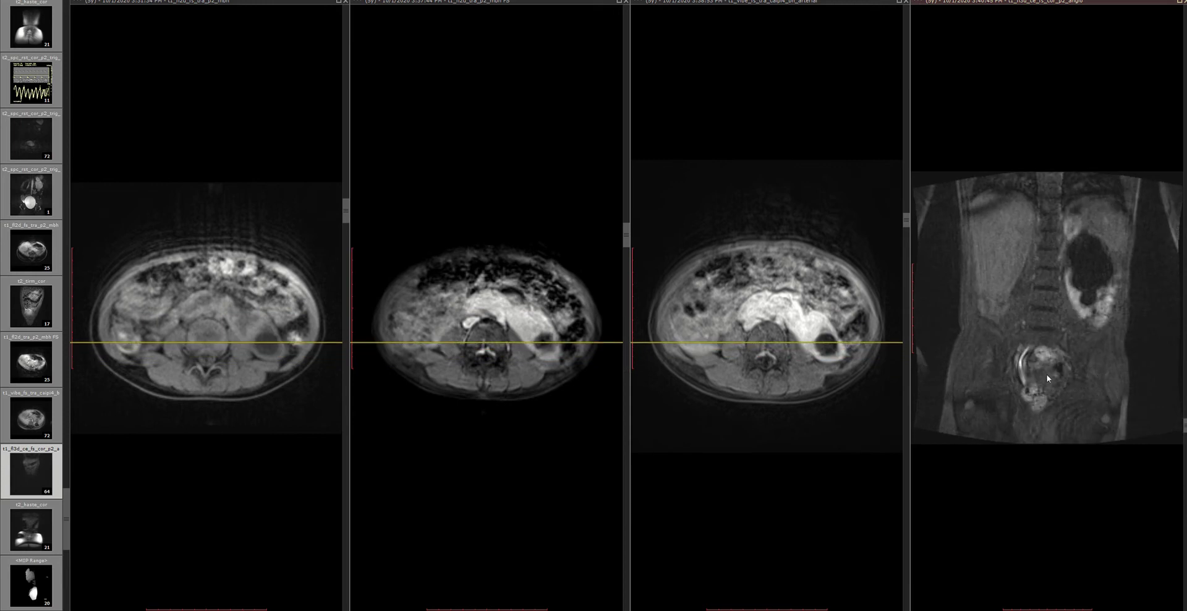
left_click(773, 385)
left_click_drag(904, 224, 904, 381)
Move the coronal slice down until the axial views reach the pelvis, bladder and iliac bones.
left_click(1014, 391)
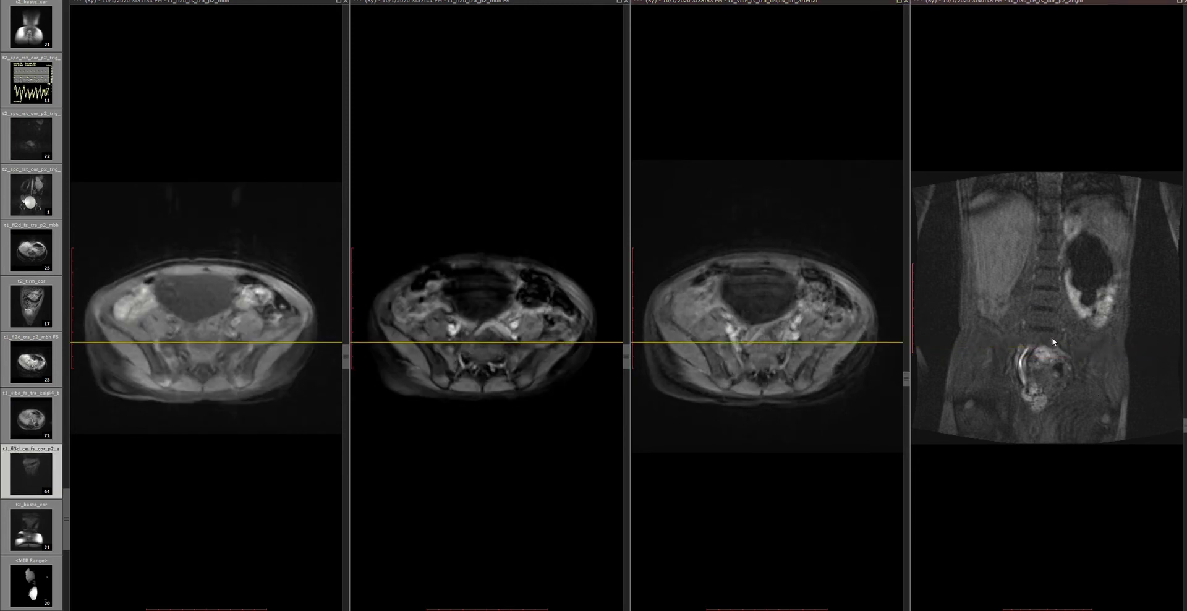
scroll(1064, 384, "up", 3)
scroll(1096, 384, "down", 5)
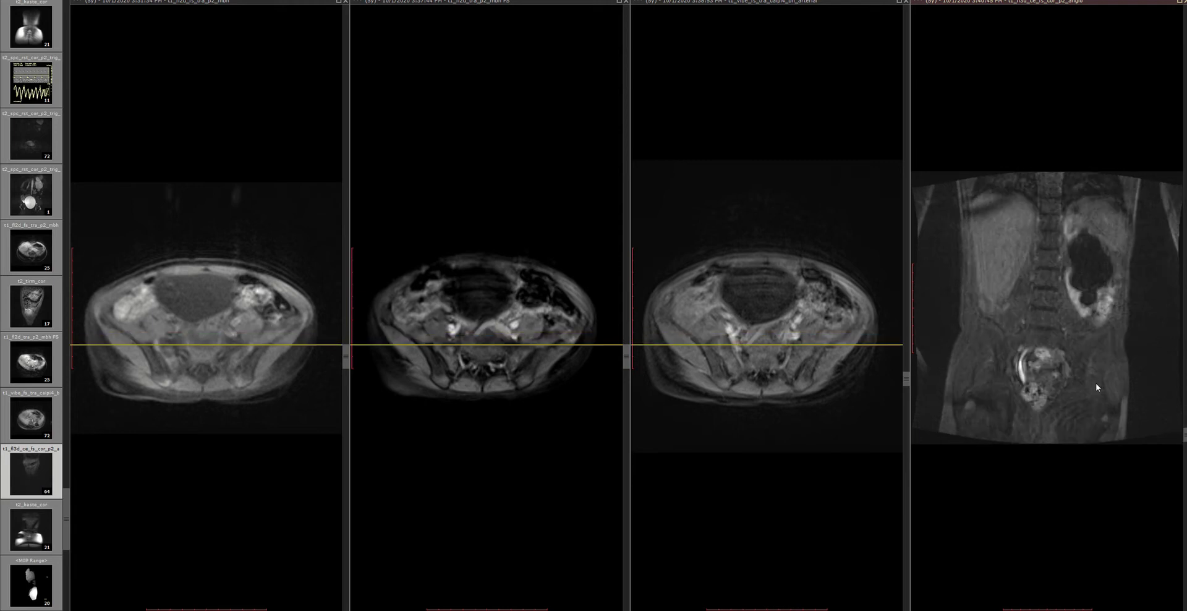
scroll(1083, 399, "down", 4)
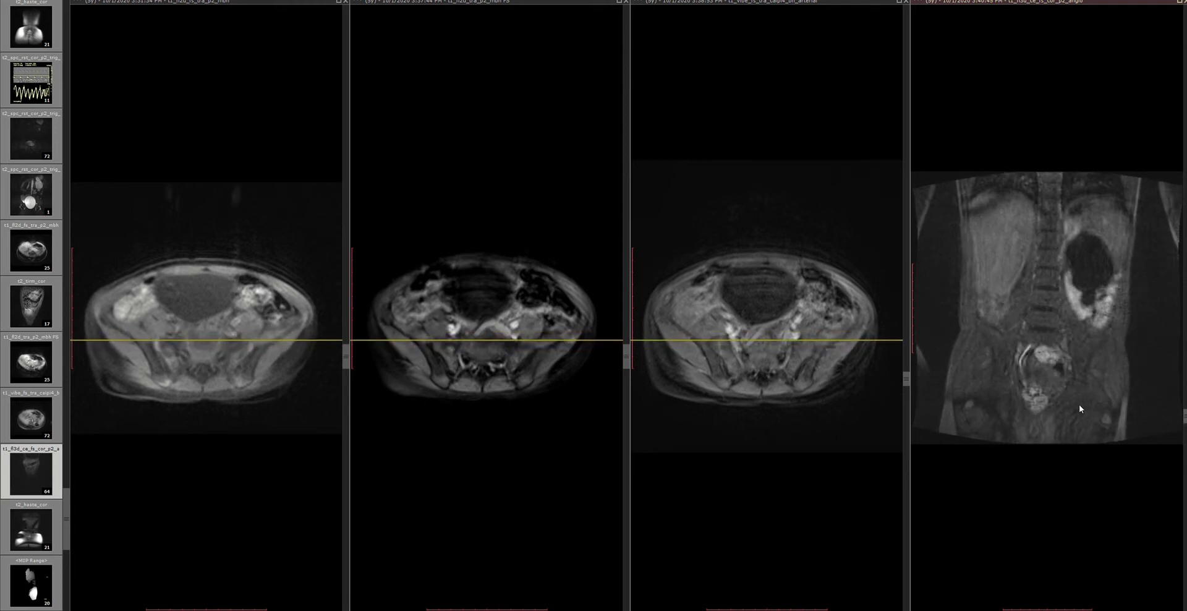
left_click(770, 282)
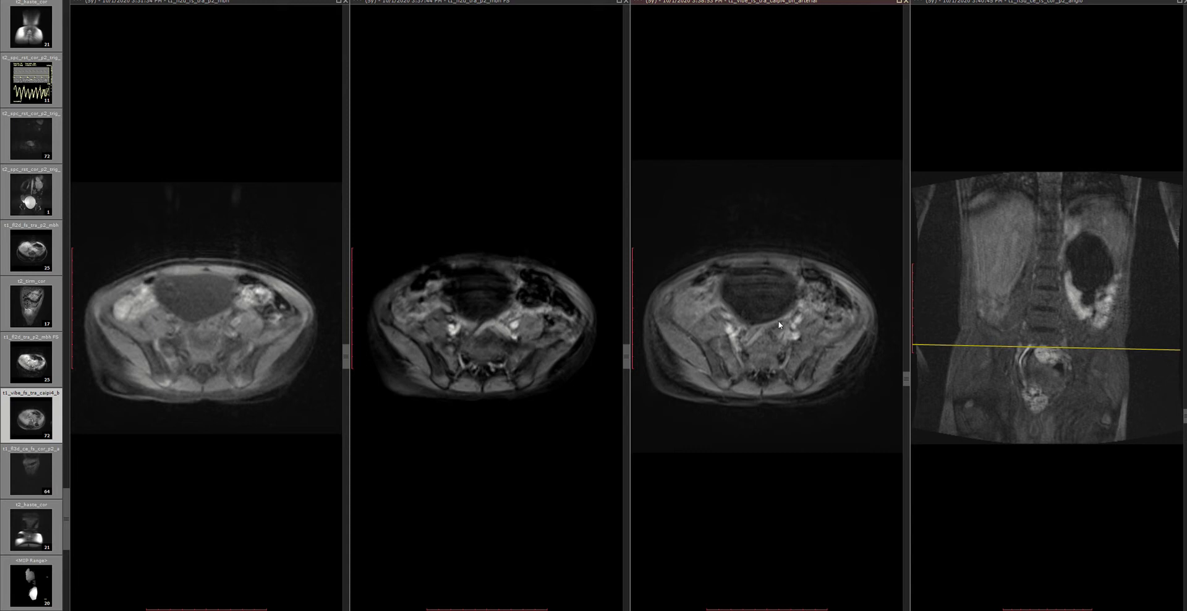
left_click(1114, 279)
left_click_drag(1185, 418, 1170, 523)
scroll(1170, 523, "up", 5)
scroll(1178, 530, "down", 4)
scroll(1178, 531, "up", 15)
scroll(1181, 484, "down", 15)
left_click_drag(1181, 484, 1150, 410)
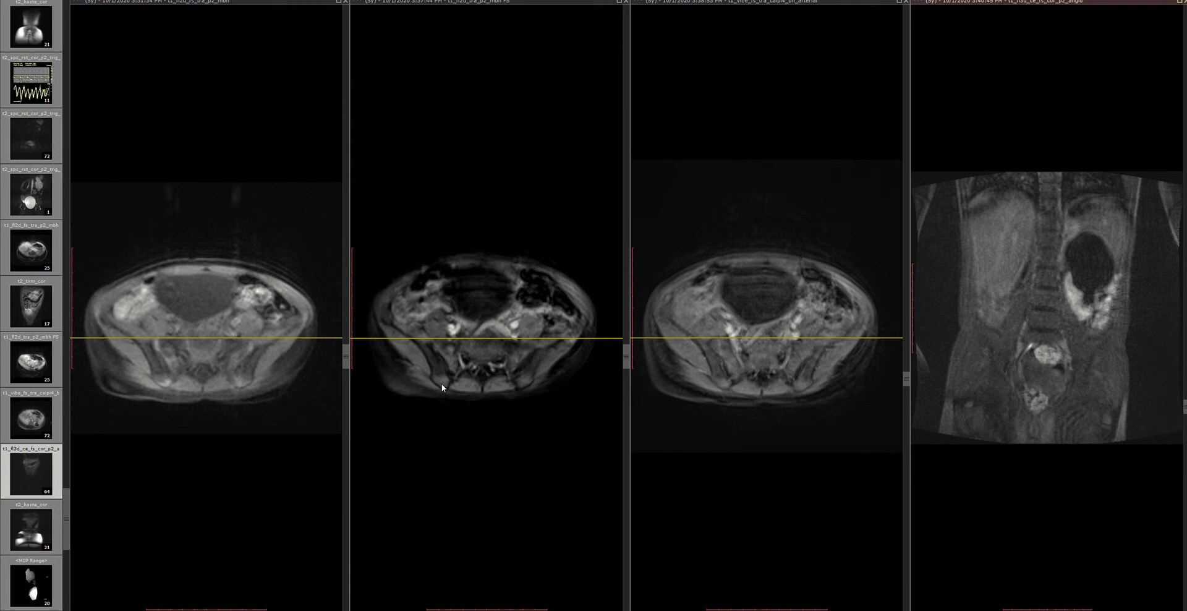
scroll(90, 551, "down", 5)
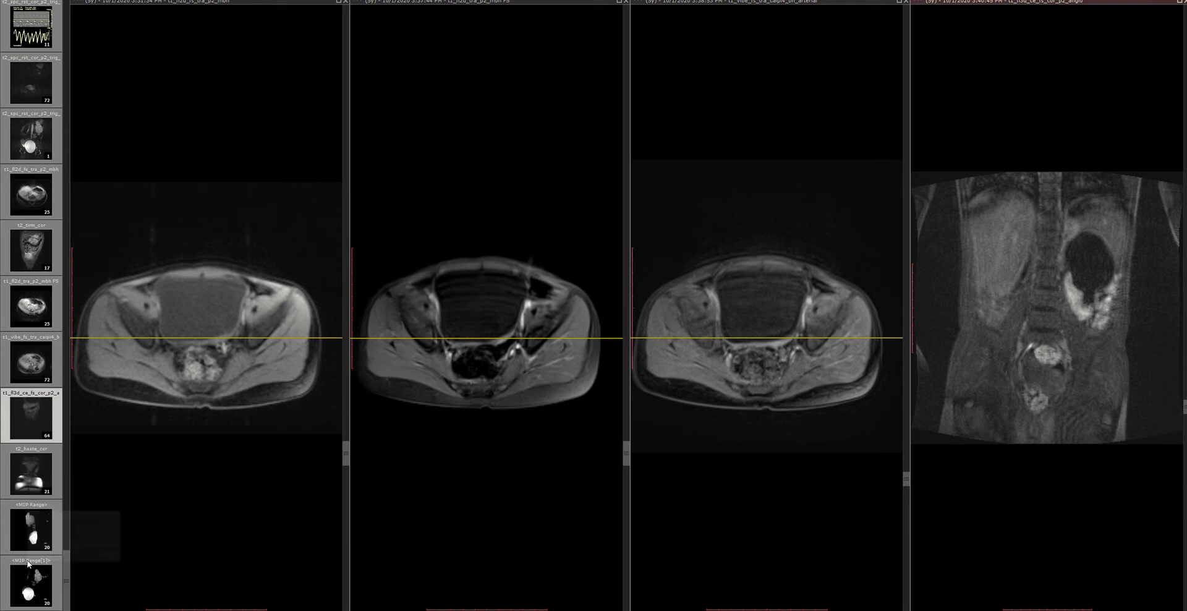
Load the MIP Range(1) series into the fourth panel and rotate it to a sagittal projection.
left_click_drag(940, 411, 1017, 401)
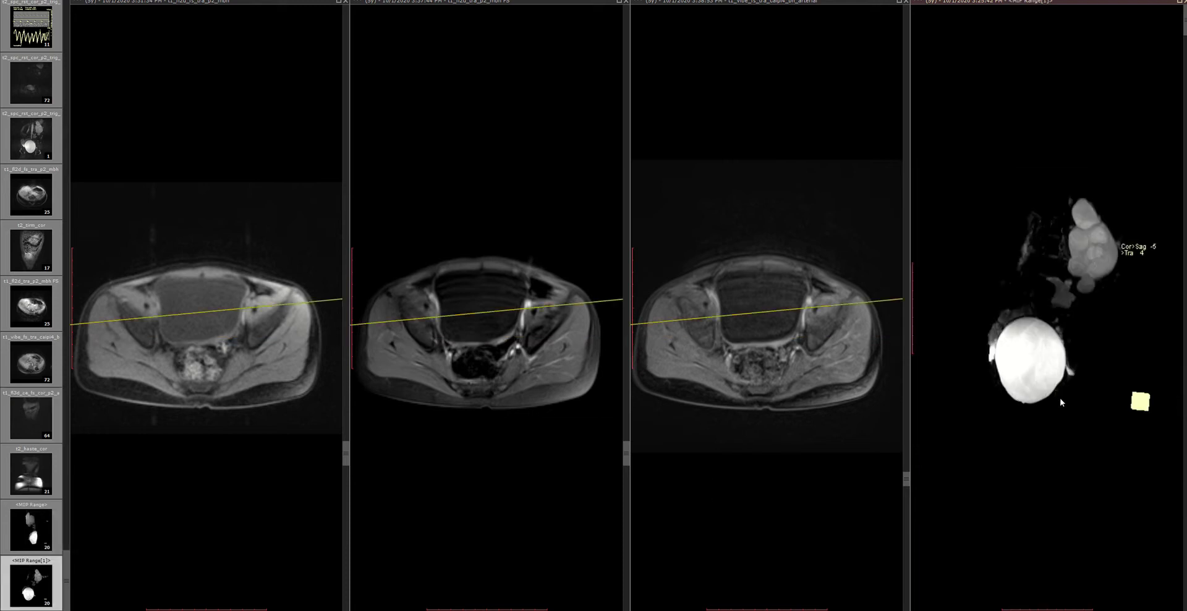
scroll(1061, 402, "down", 5)
scroll(1061, 406, "down", 3)
scroll(1061, 407, "up", 3)
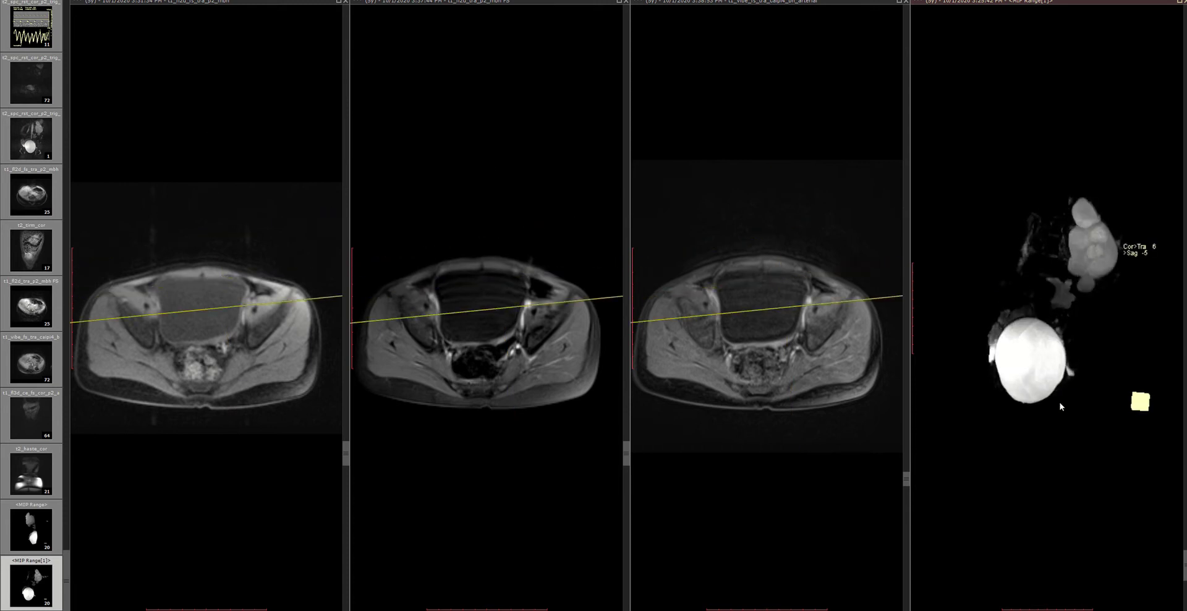
scroll(1061, 407, "up", 2)
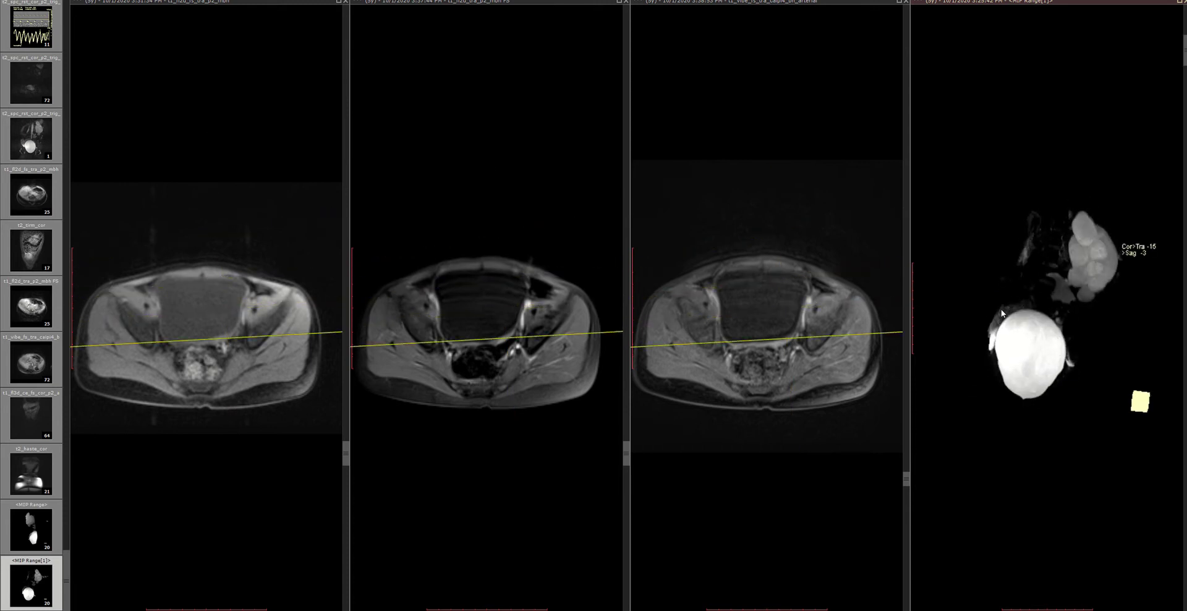
scroll(1046, 377, "down", 4)
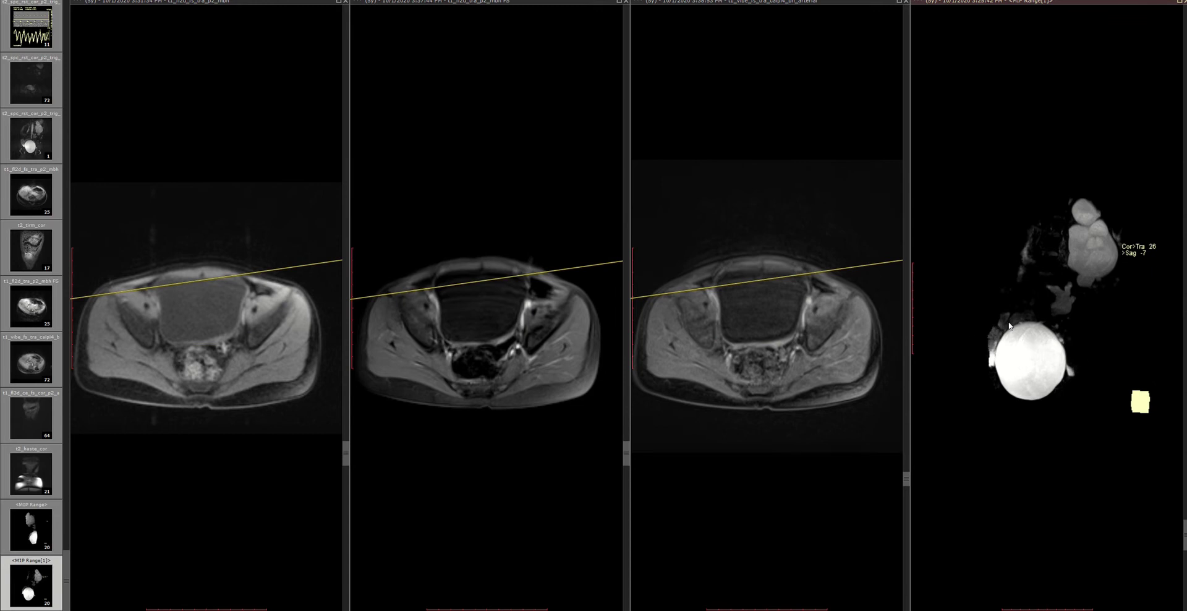
left_click(32, 526)
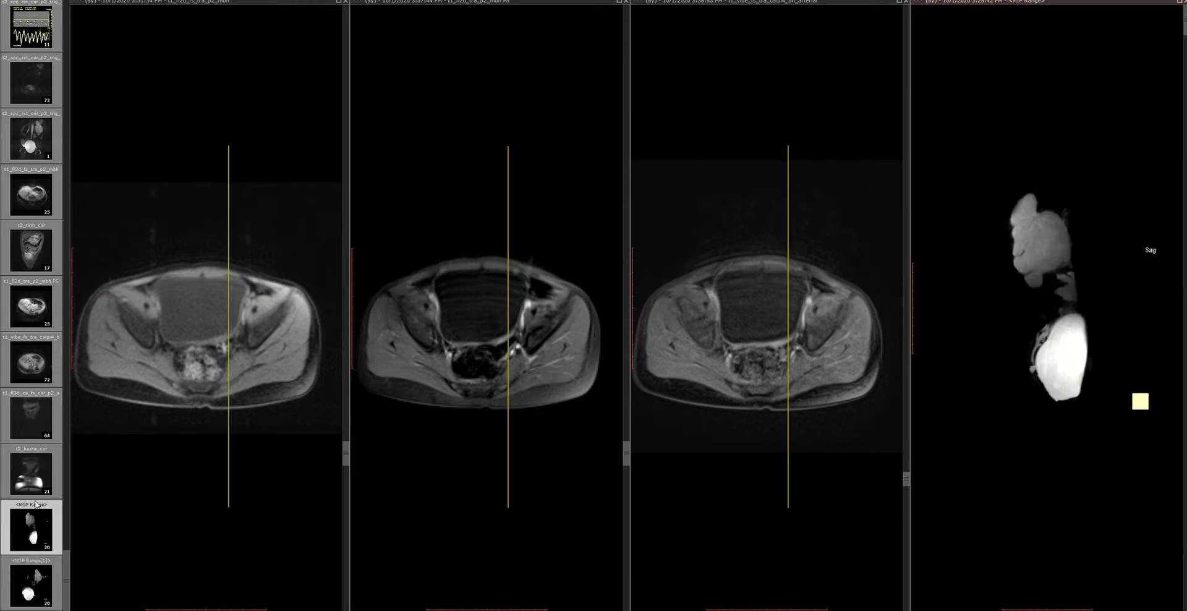
Reload t1_fl3d_ce_fs_cor_p2_angio in the fourth panel and scroll its coronal slices against the pelvic axials.
left_click(34, 473)
left_click(37, 423)
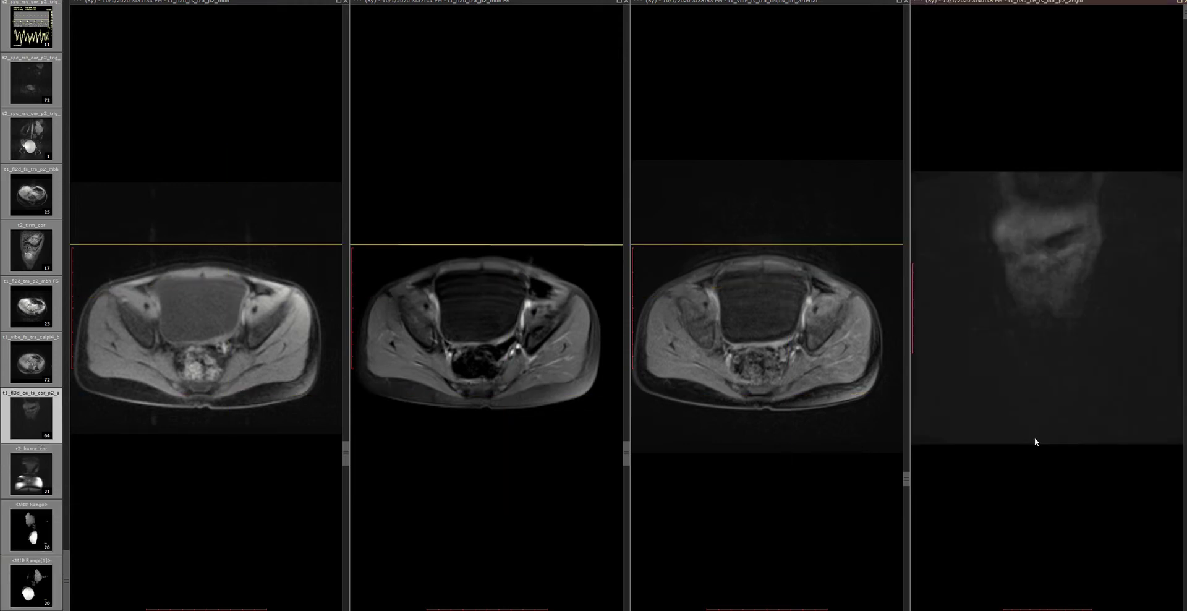
scroll(1034, 437, "down", 5)
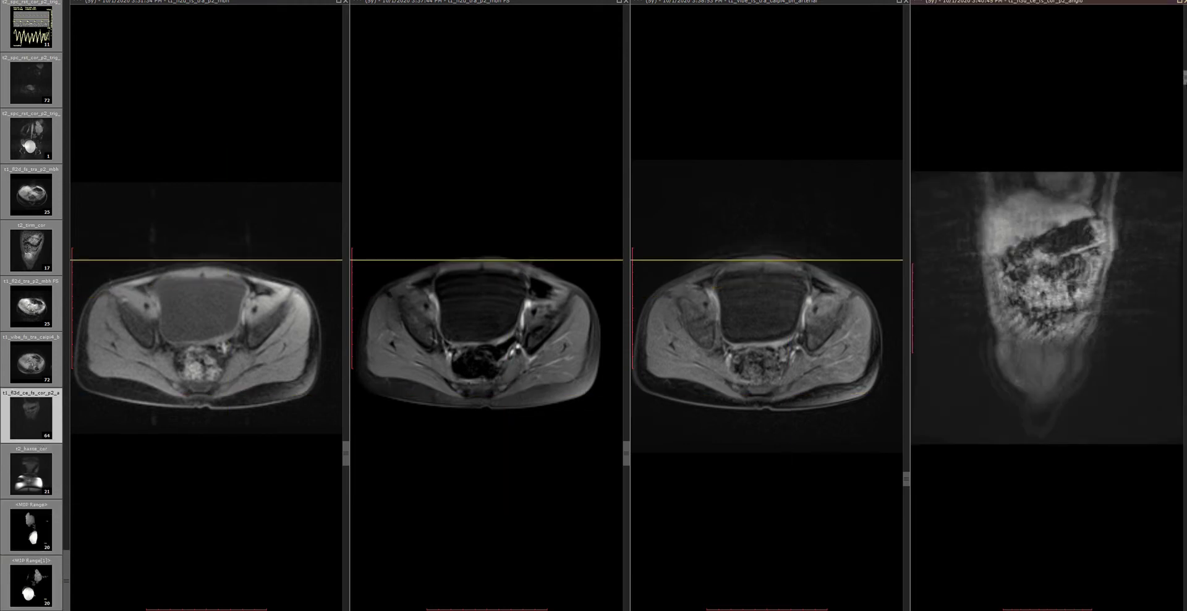
scroll(1155, 368, "down", 6)
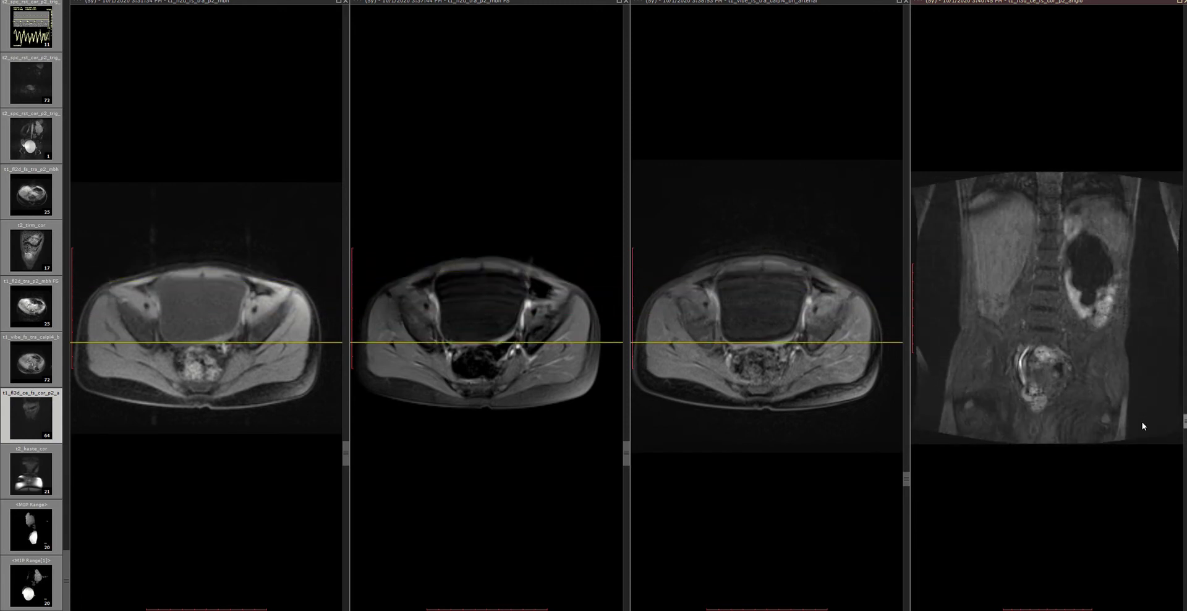
scroll(1155, 368, "down", 2)
scroll(1153, 362, "up", 3)
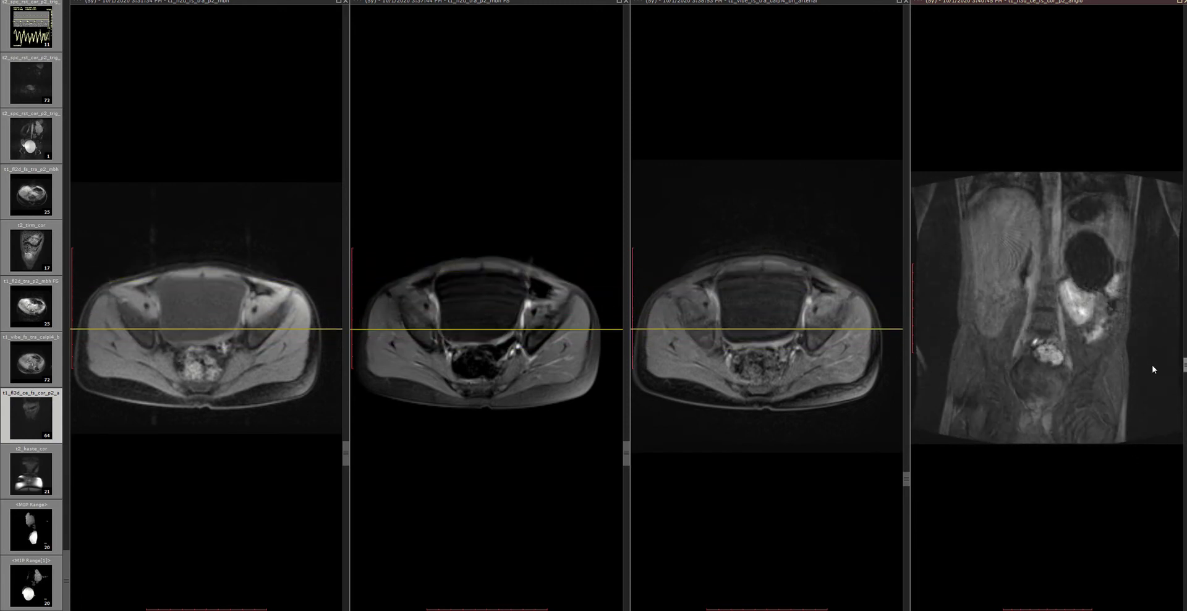
scroll(1153, 366, "up", 2)
scroll(1144, 402, "down", 4)
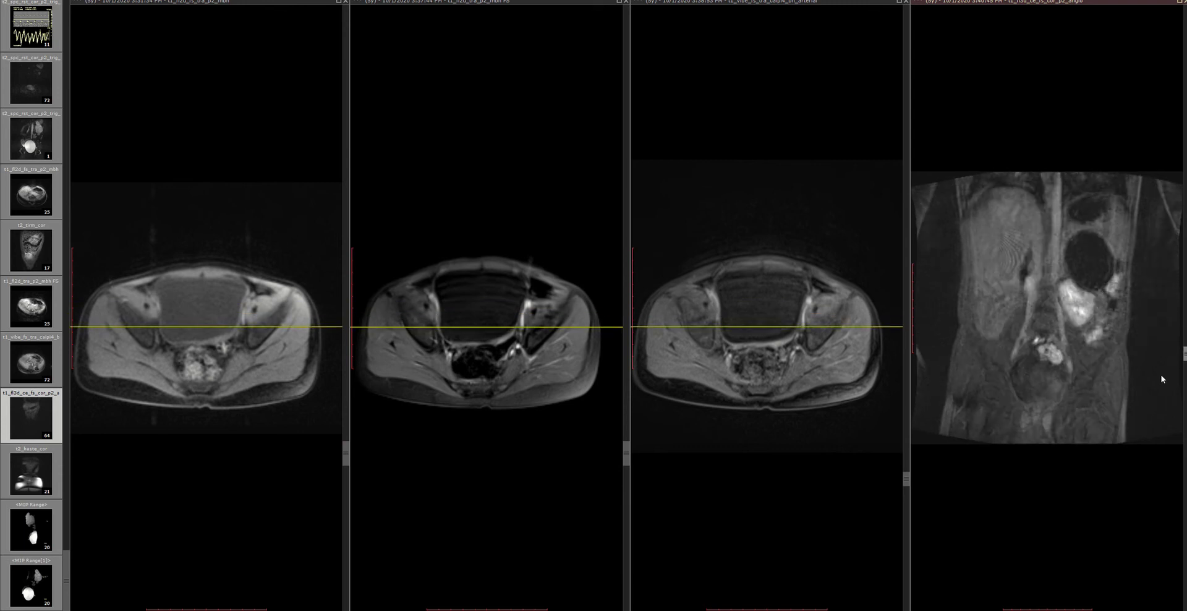
scroll(1144, 395, "up", 2)
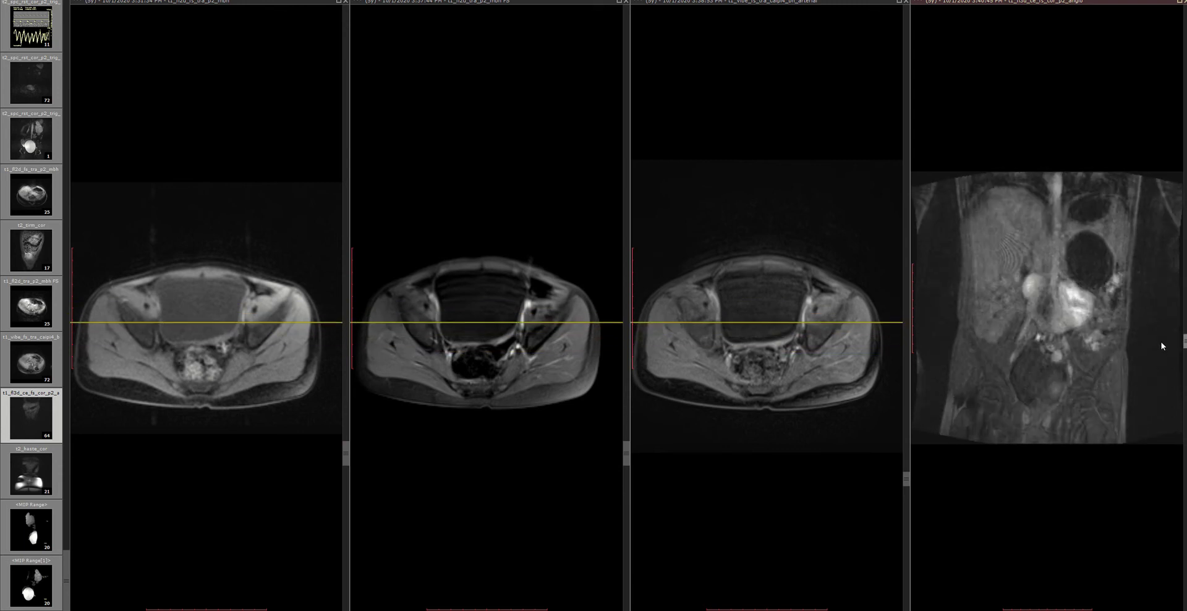
scroll(1149, 397, "down", 1)
scroll(1148, 391, "down", 1)
scroll(1149, 371, "up", 4)
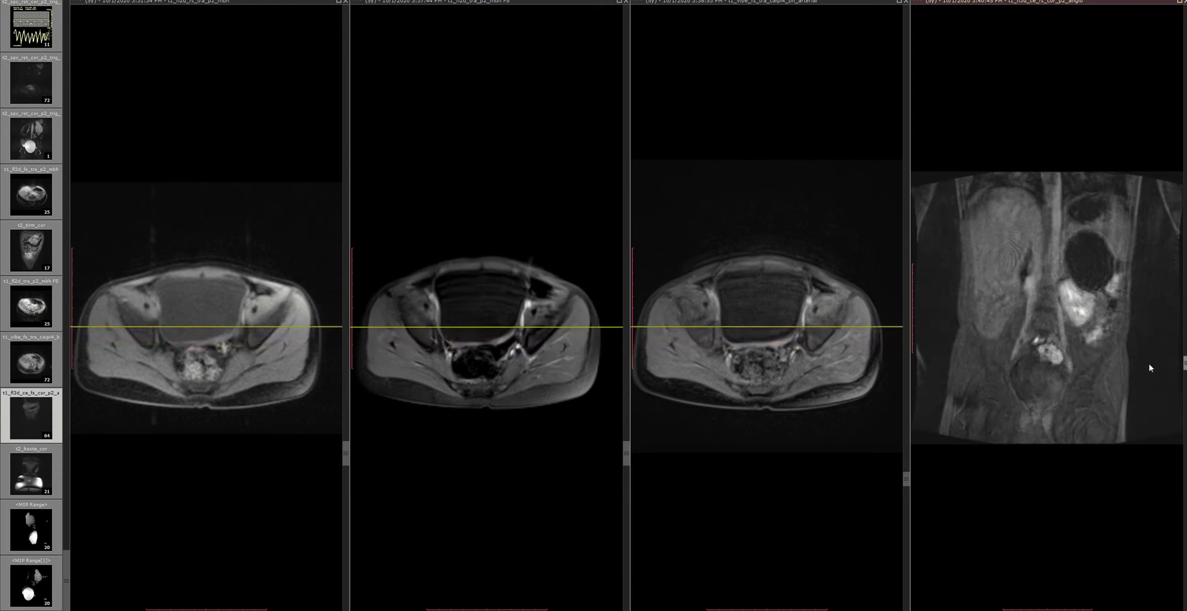
scroll(1171, 365, "down", 4)
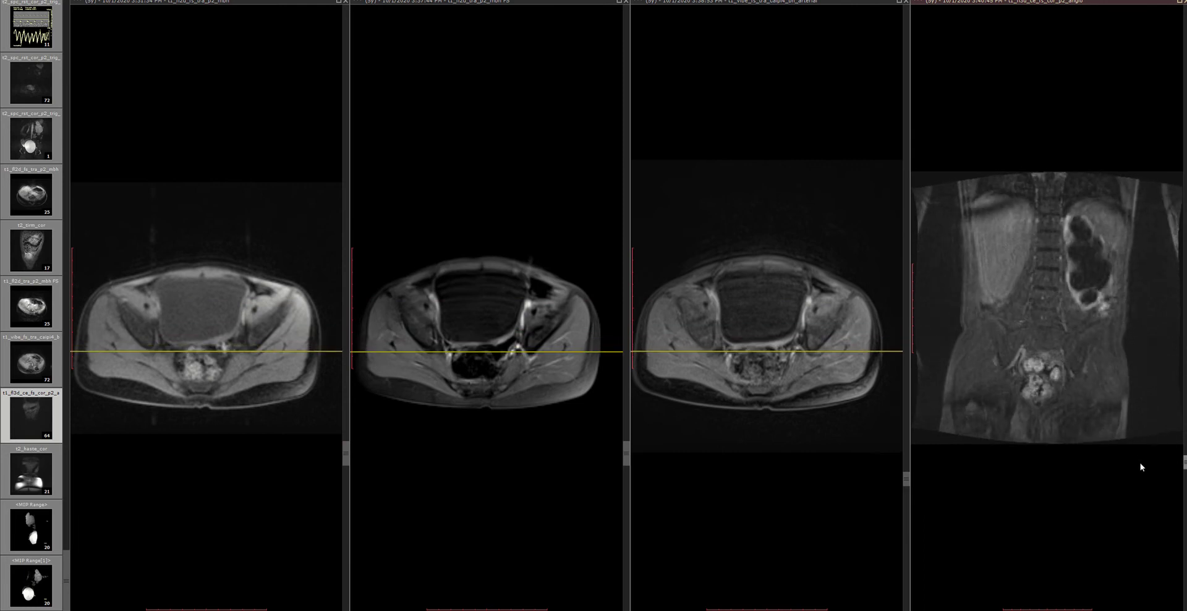
scroll(1165, 346, "up", 2)
scroll(1167, 334, "up", 3)
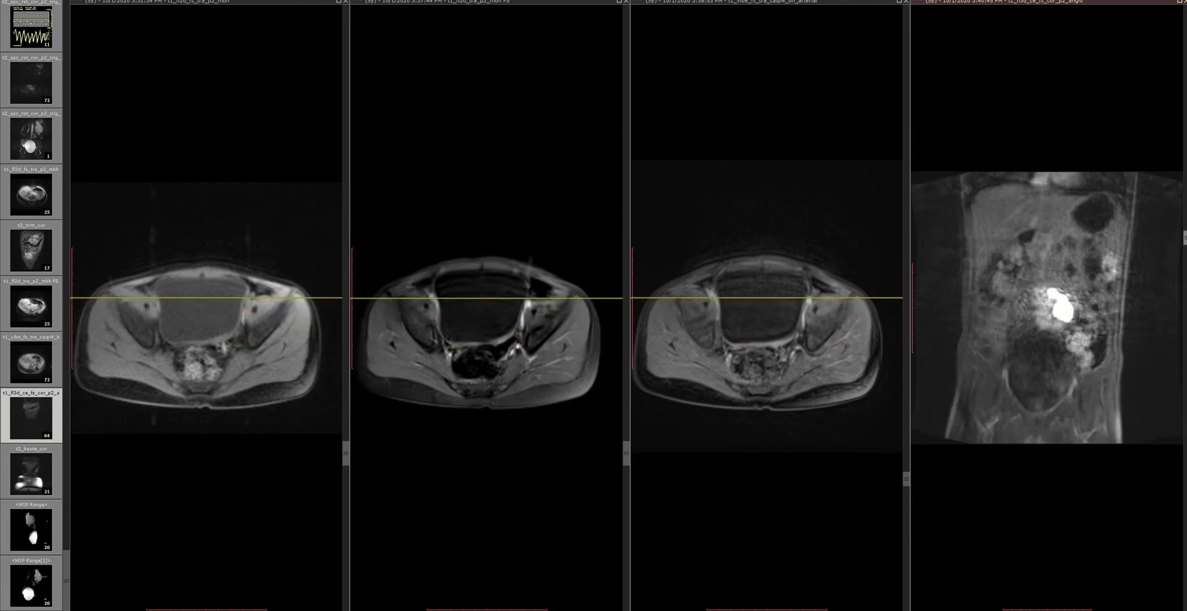
scroll(1155, 369, "down", 5)
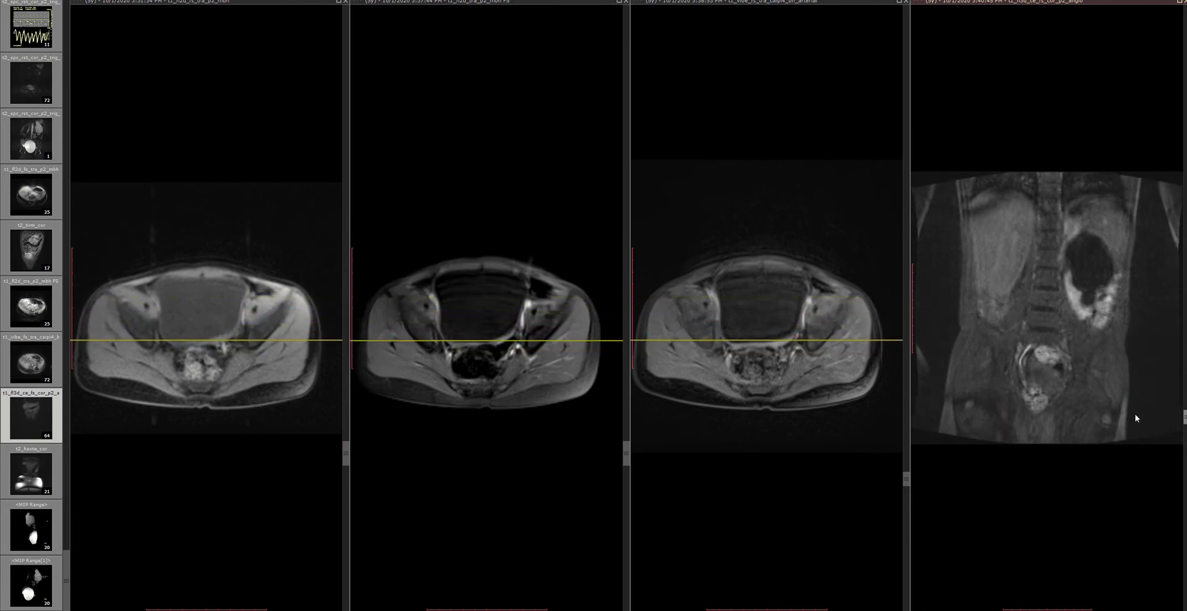